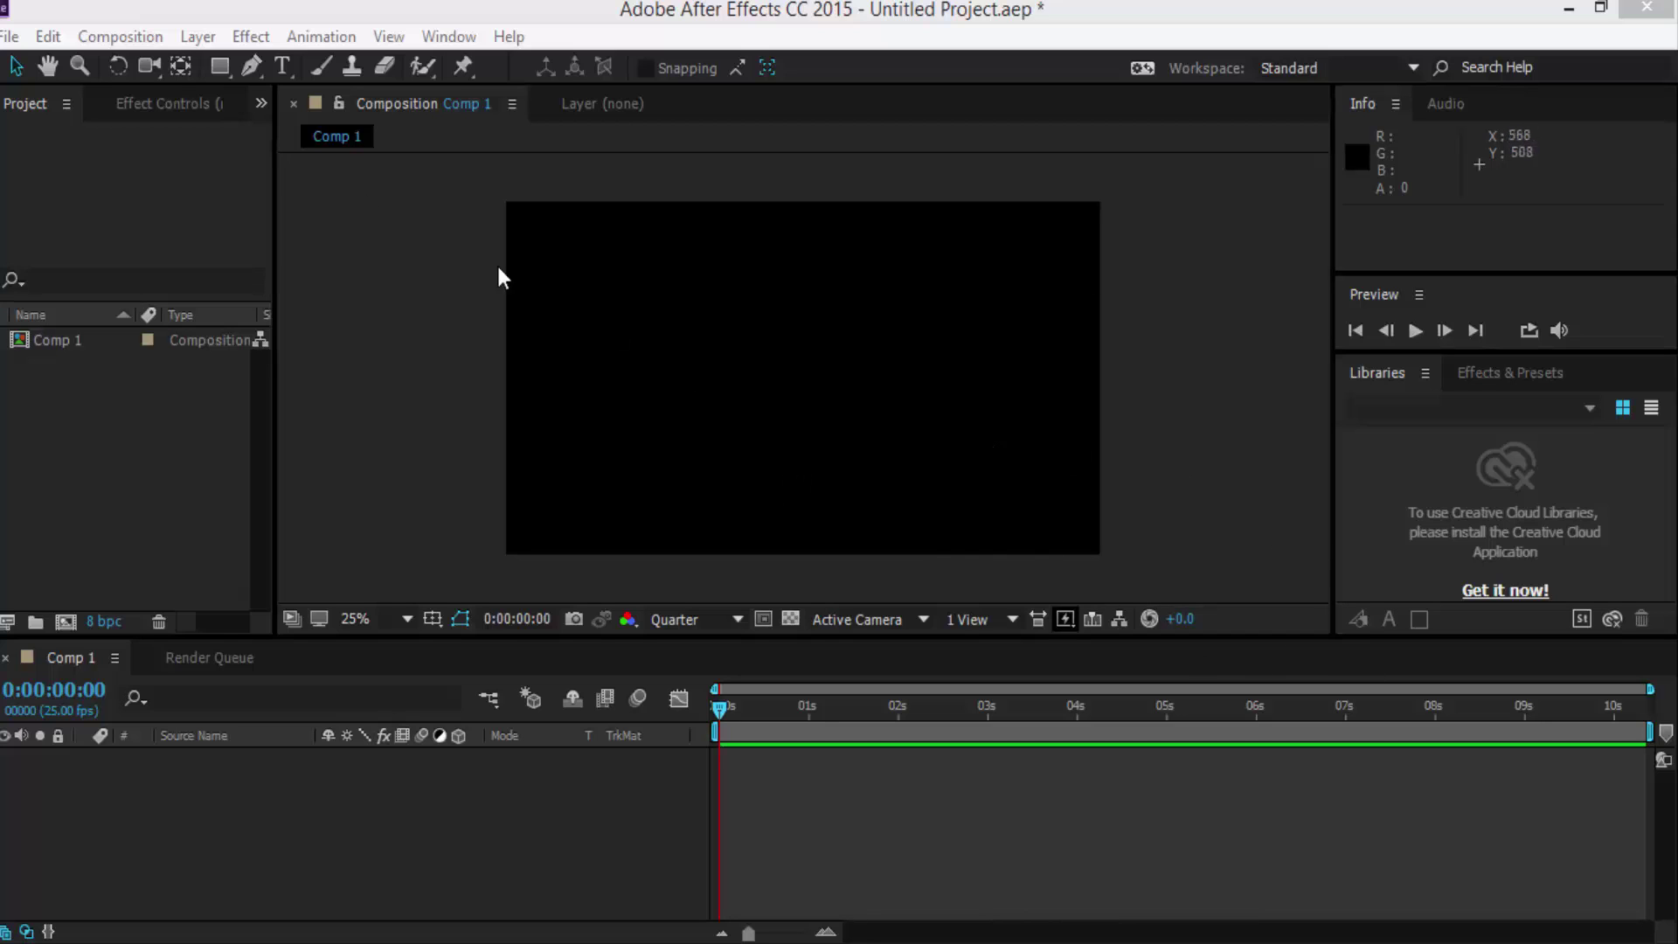
Step: Import ball.png from Desktop > E Learning Stuff > Image Files into the project
{"action": "left_click", "coordinate": [4, 40]}
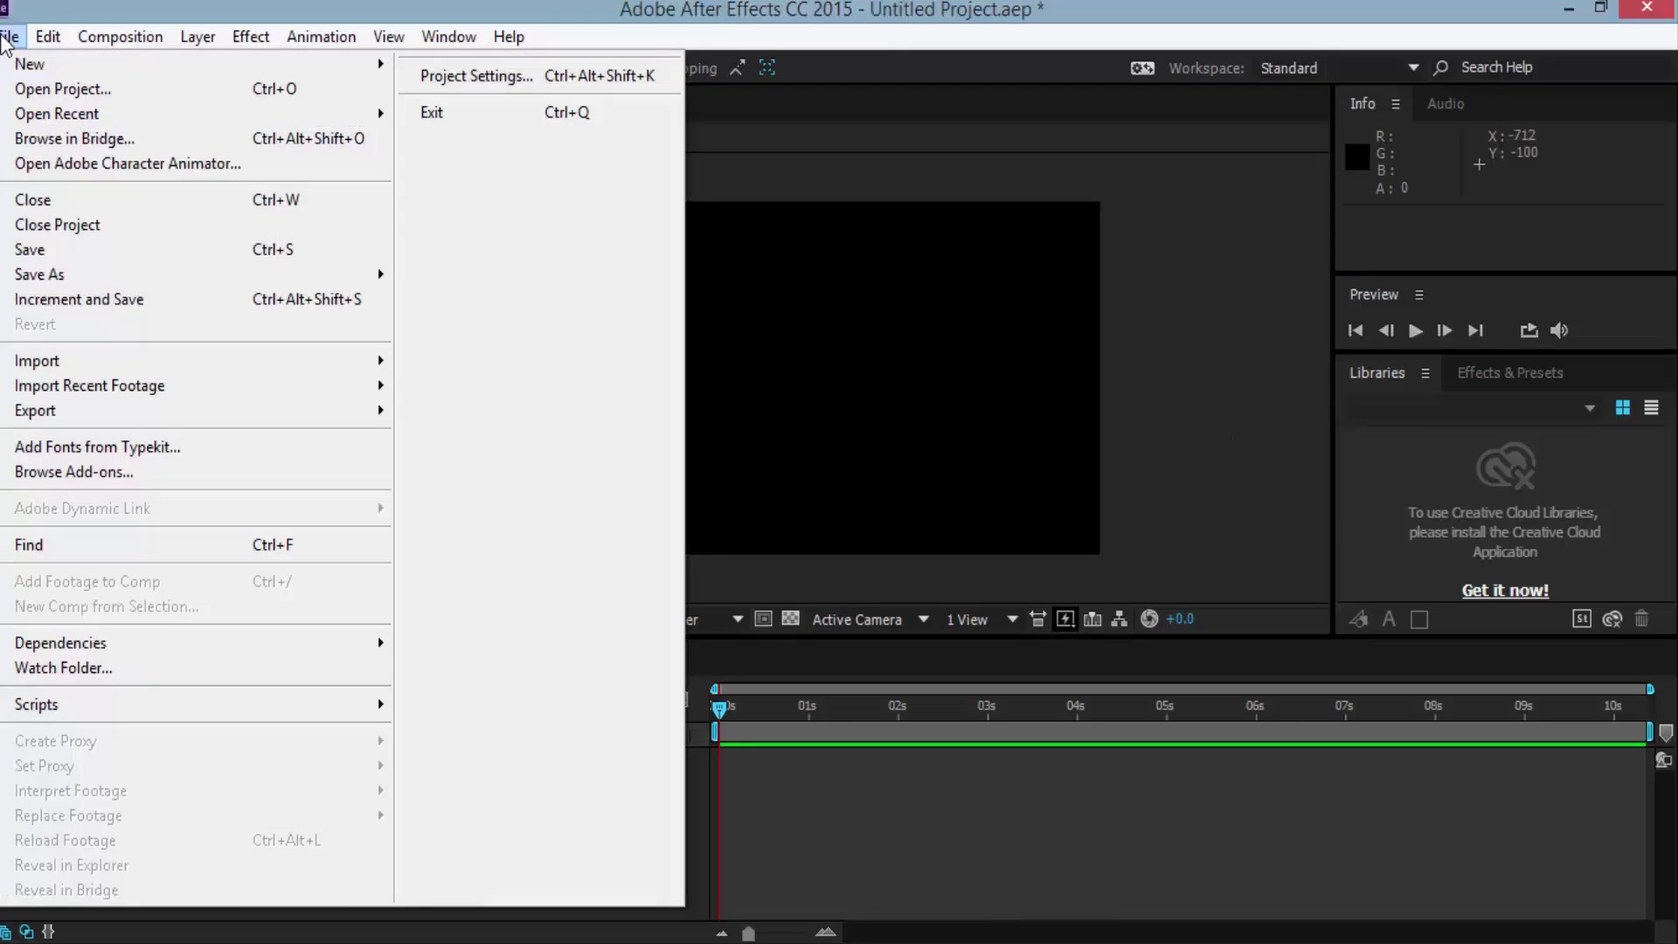
{"action": "mouse_move", "coordinate": [67, 274]}
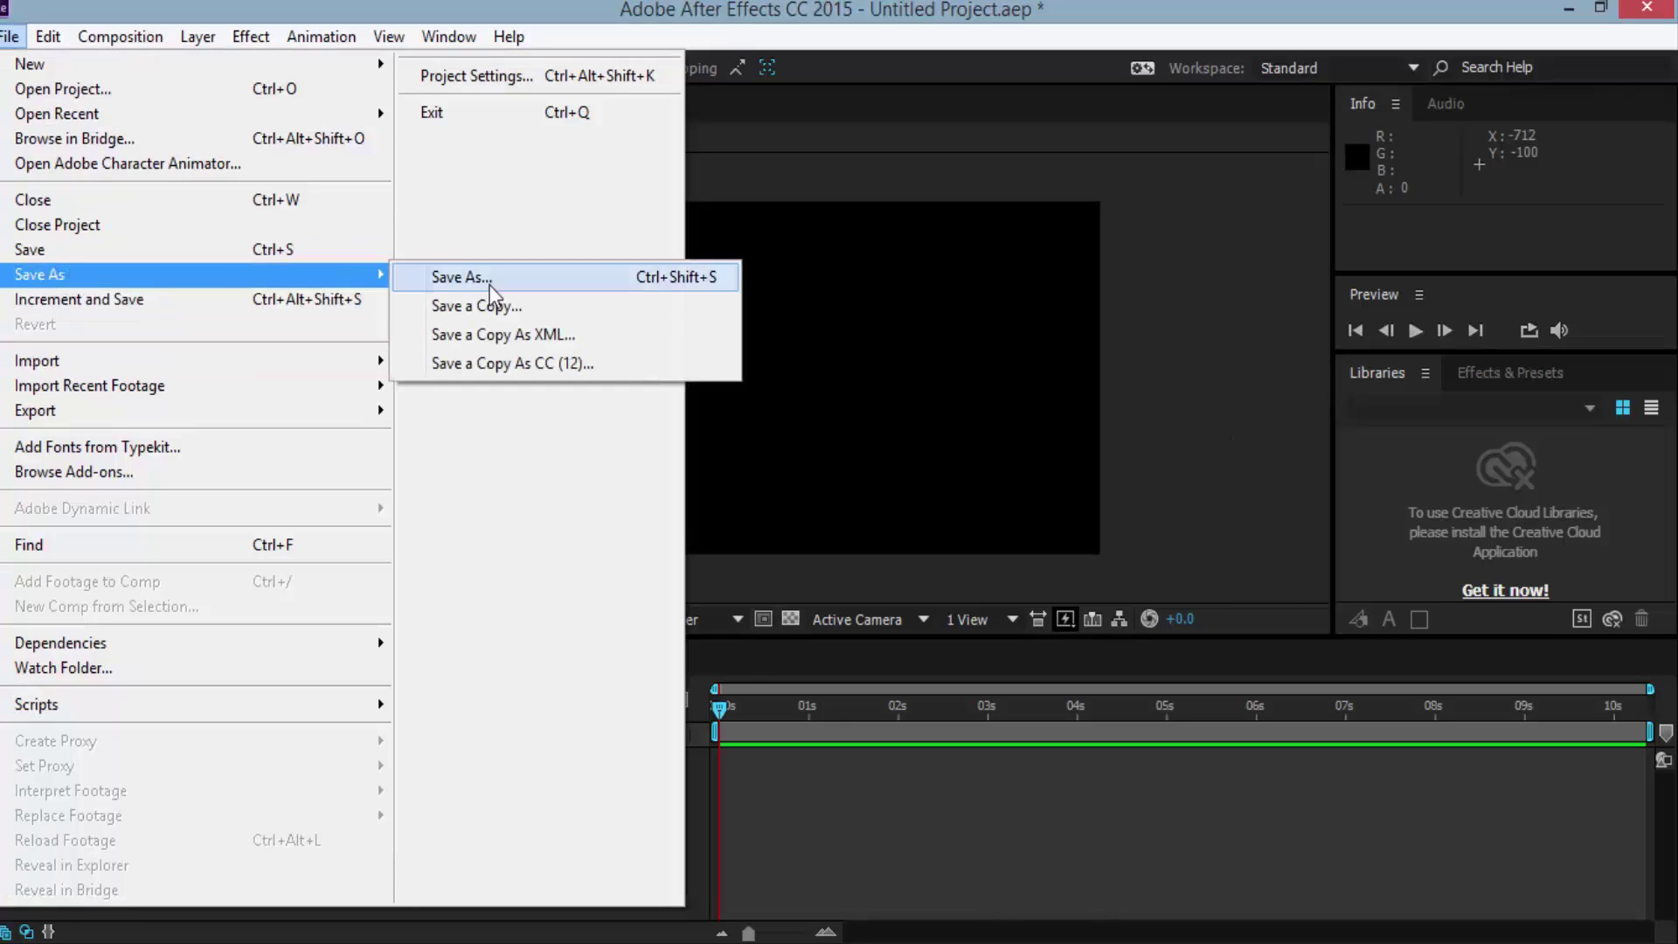
{"action": "mouse_move", "coordinate": [141, 367]}
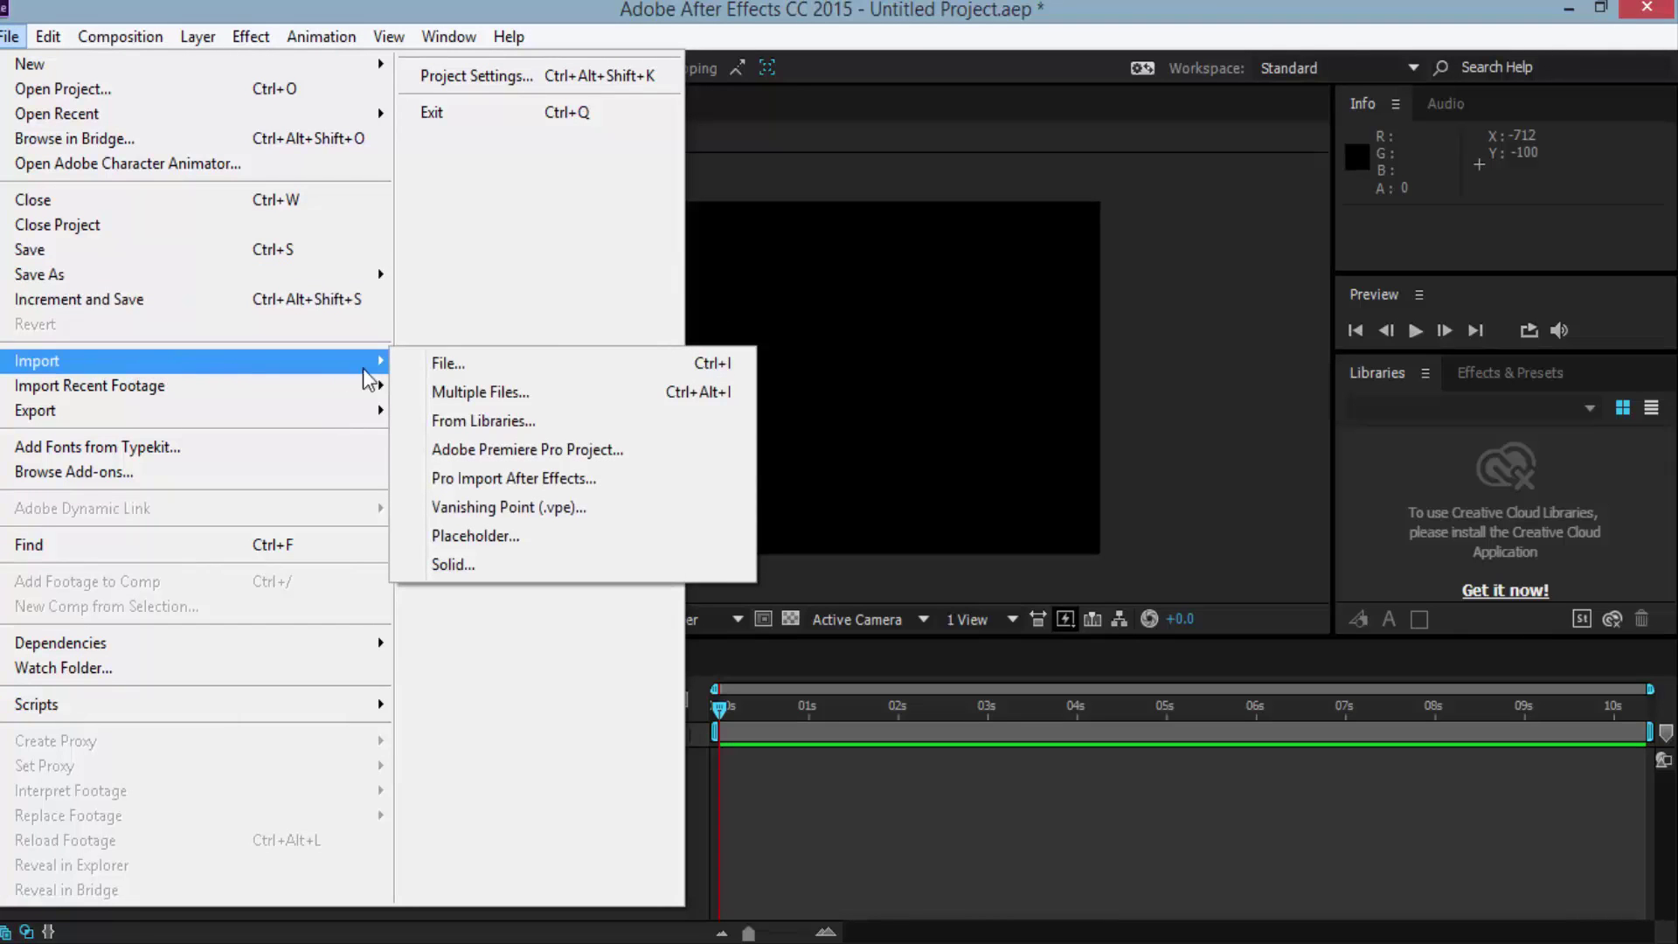
{"action": "left_click", "coordinate": [460, 367]}
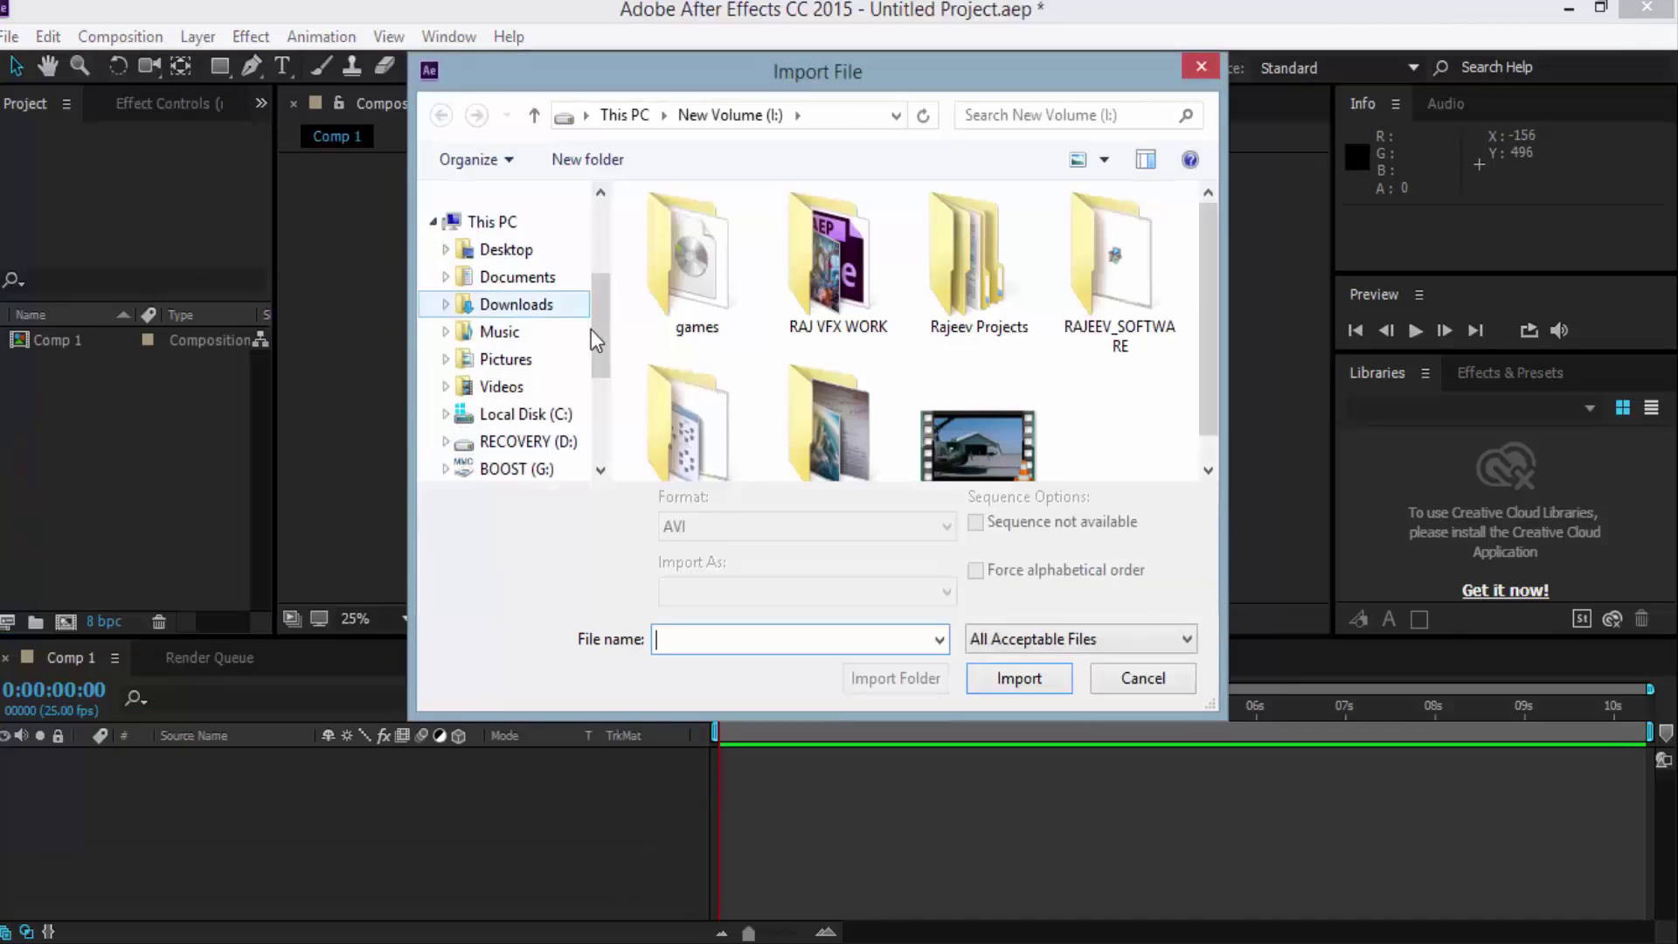
{"action": "left_click_drag", "start_coordinate": [598, 328], "coordinate": [599, 299]}
{"action": "left_click", "coordinate": [528, 308]}
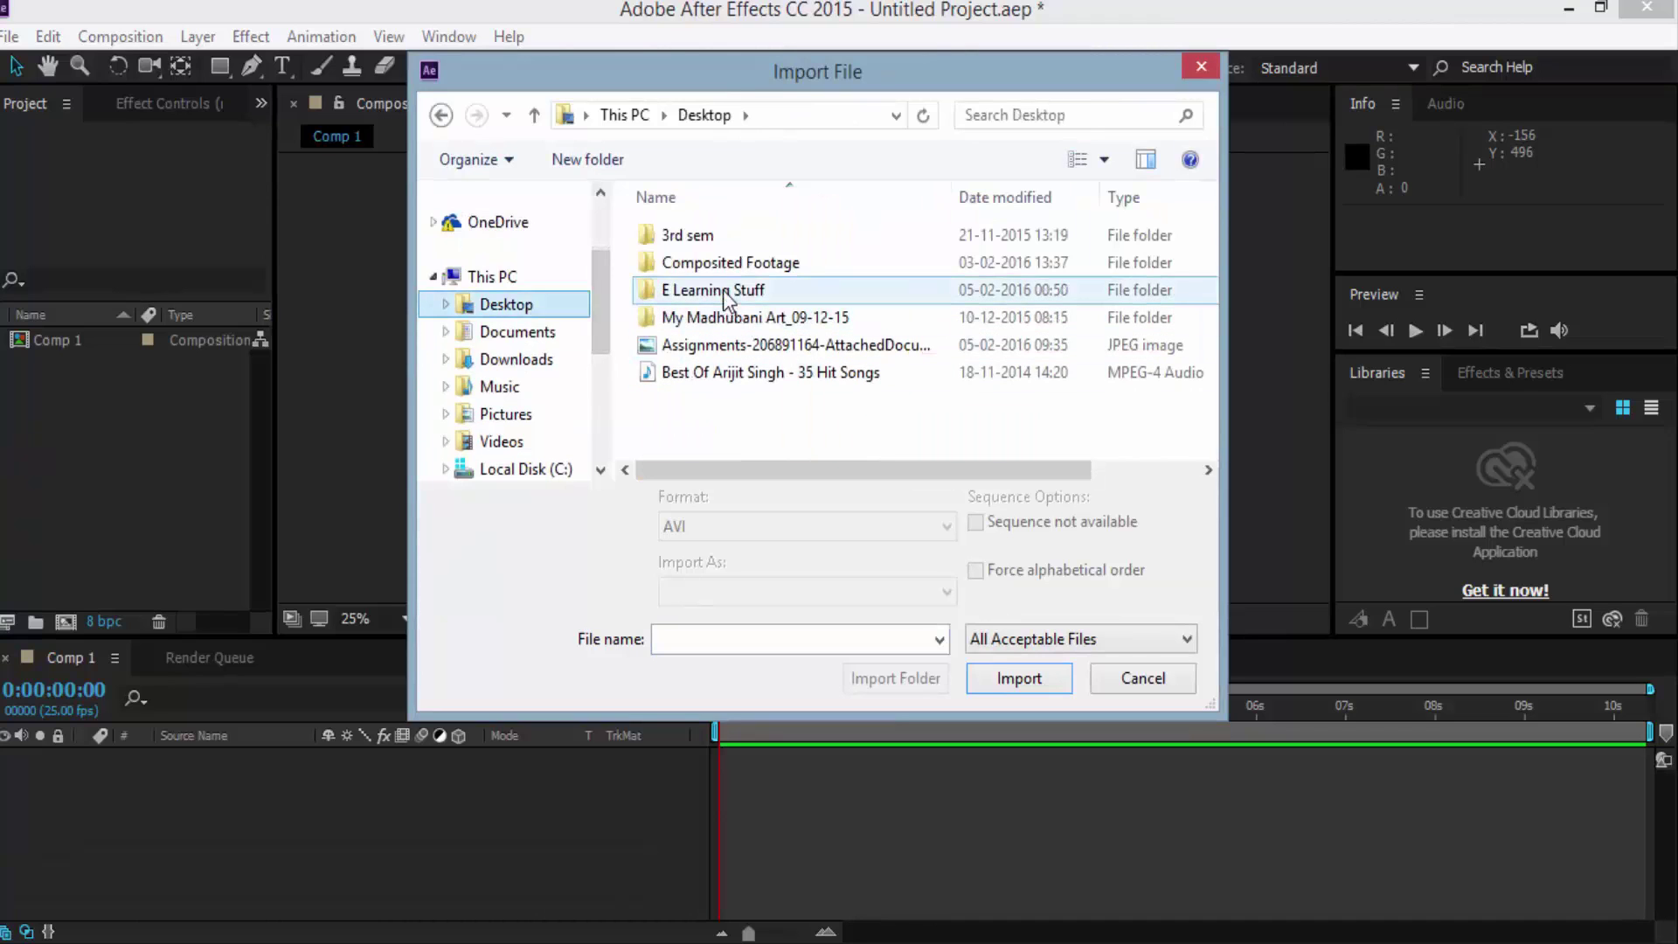
{"action": "double_click", "coordinate": [722, 290]}
{"action": "left_click", "coordinate": [695, 235]}
{"action": "double_click", "coordinate": [696, 234]}
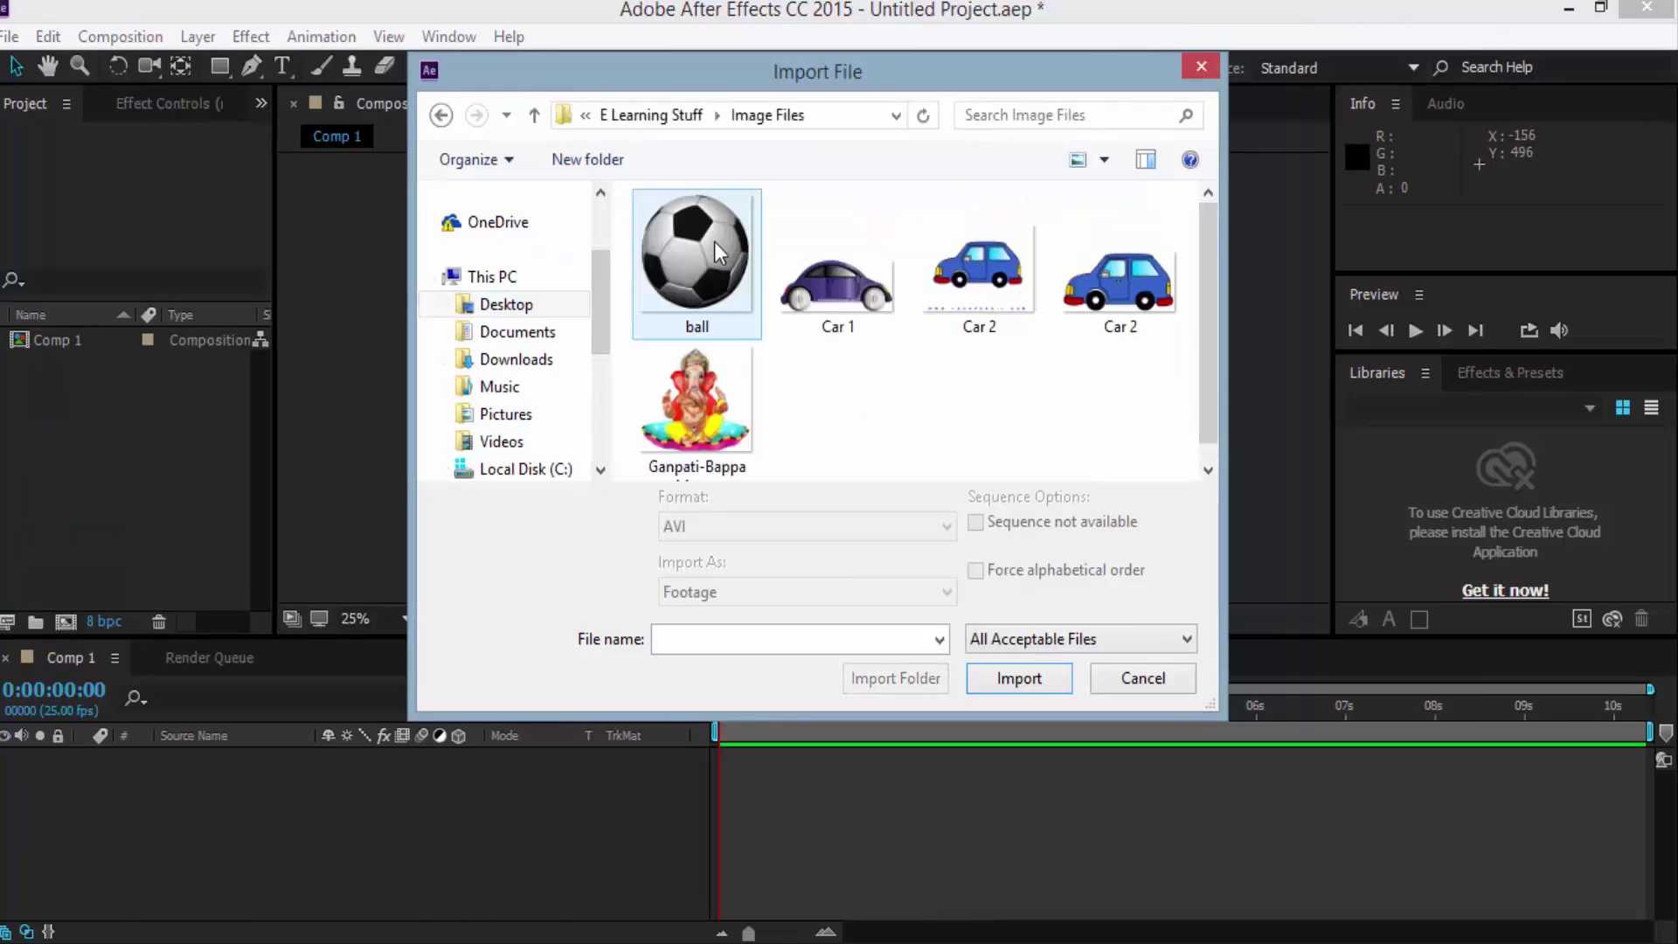
{"action": "left_click", "coordinate": [712, 270]}
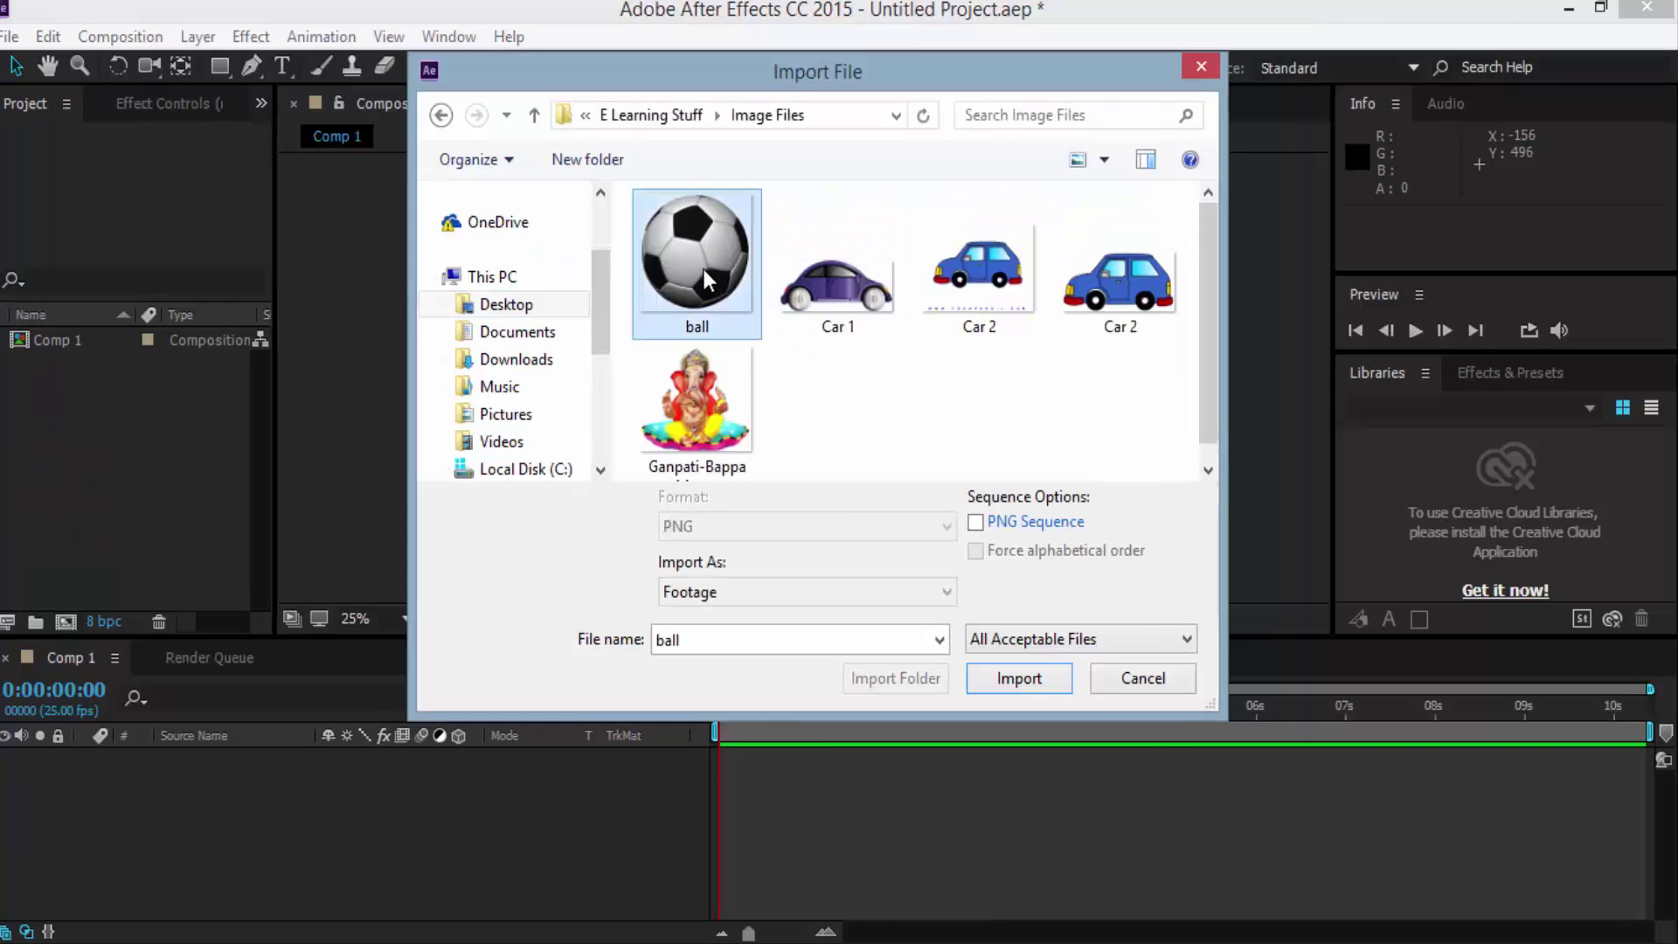
{"action": "left_click", "coordinate": [1043, 686]}
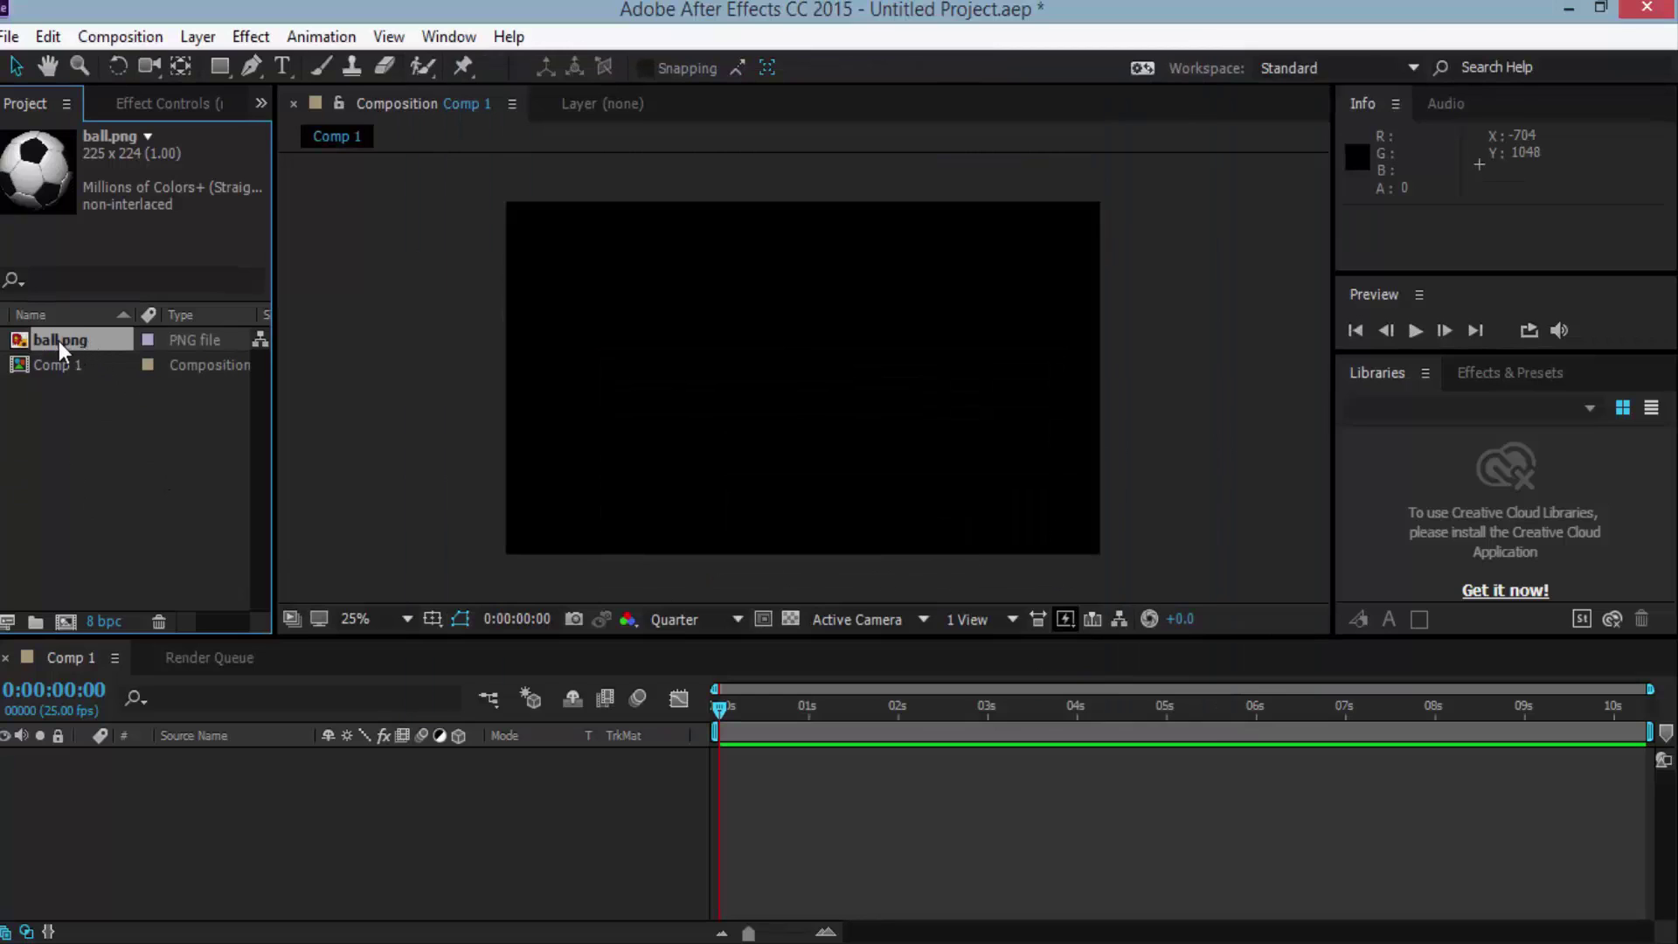
Step: Add ball.png as a layer in Comp 1 and drag it above the frame to 960, -120
{"action": "left_click_drag", "start_coordinate": [67, 343], "coordinate": [800, 380]}
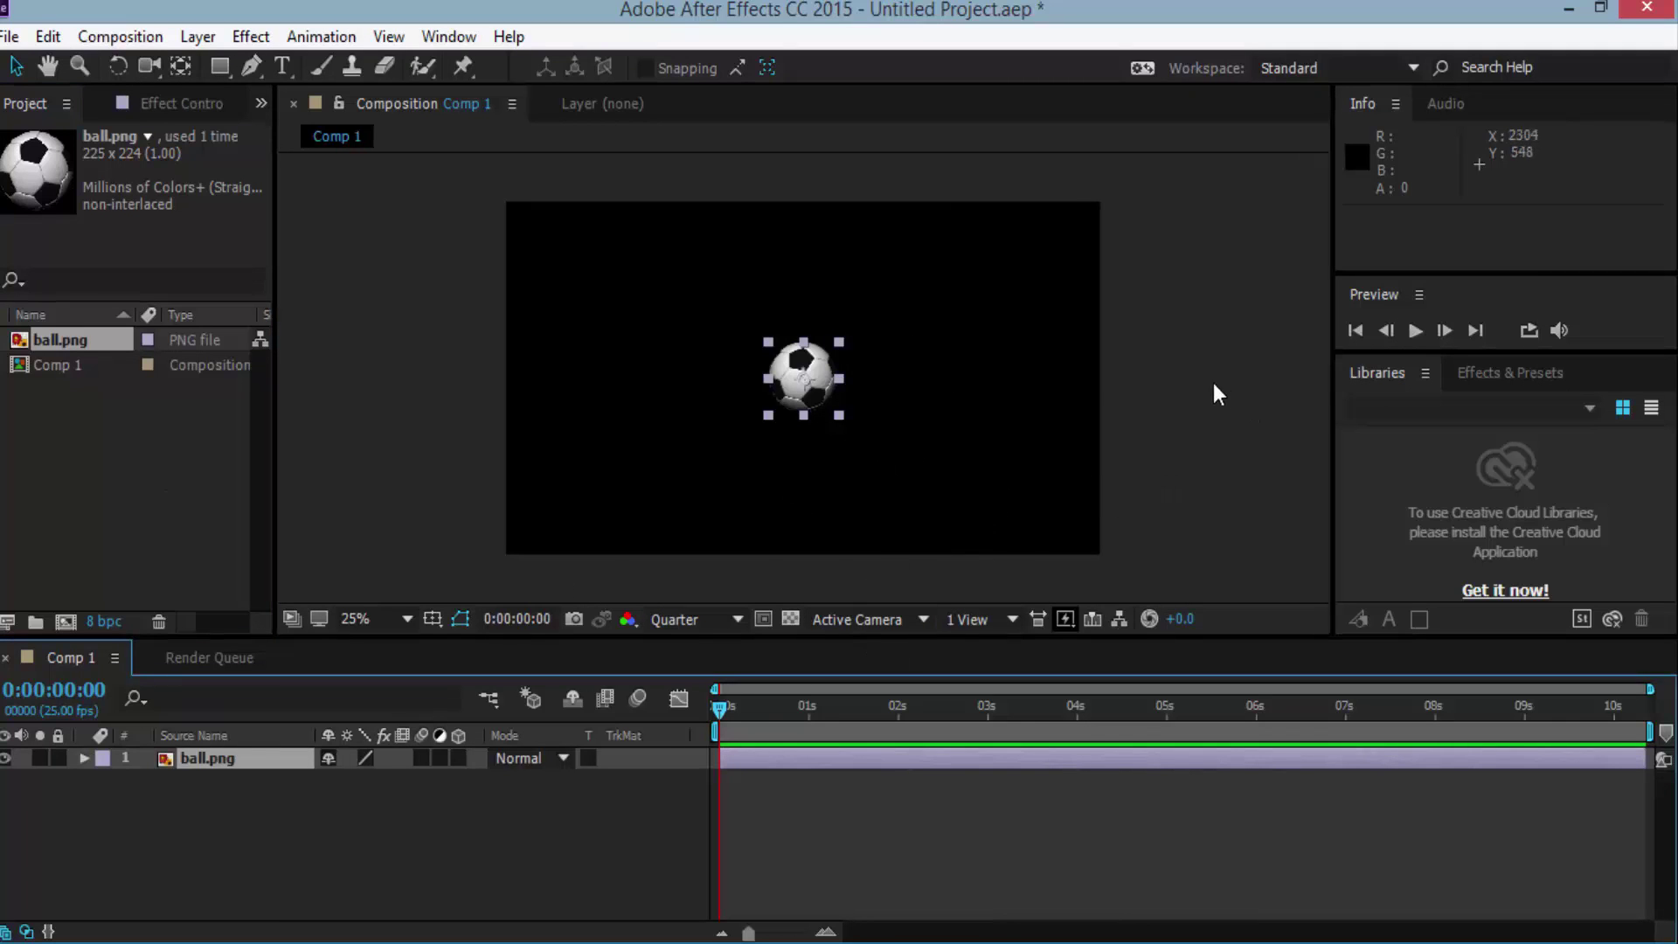
{"action": "scroll", "coordinate": [1131, 394], "scroll_direction": "up", "scroll_amount": 1}
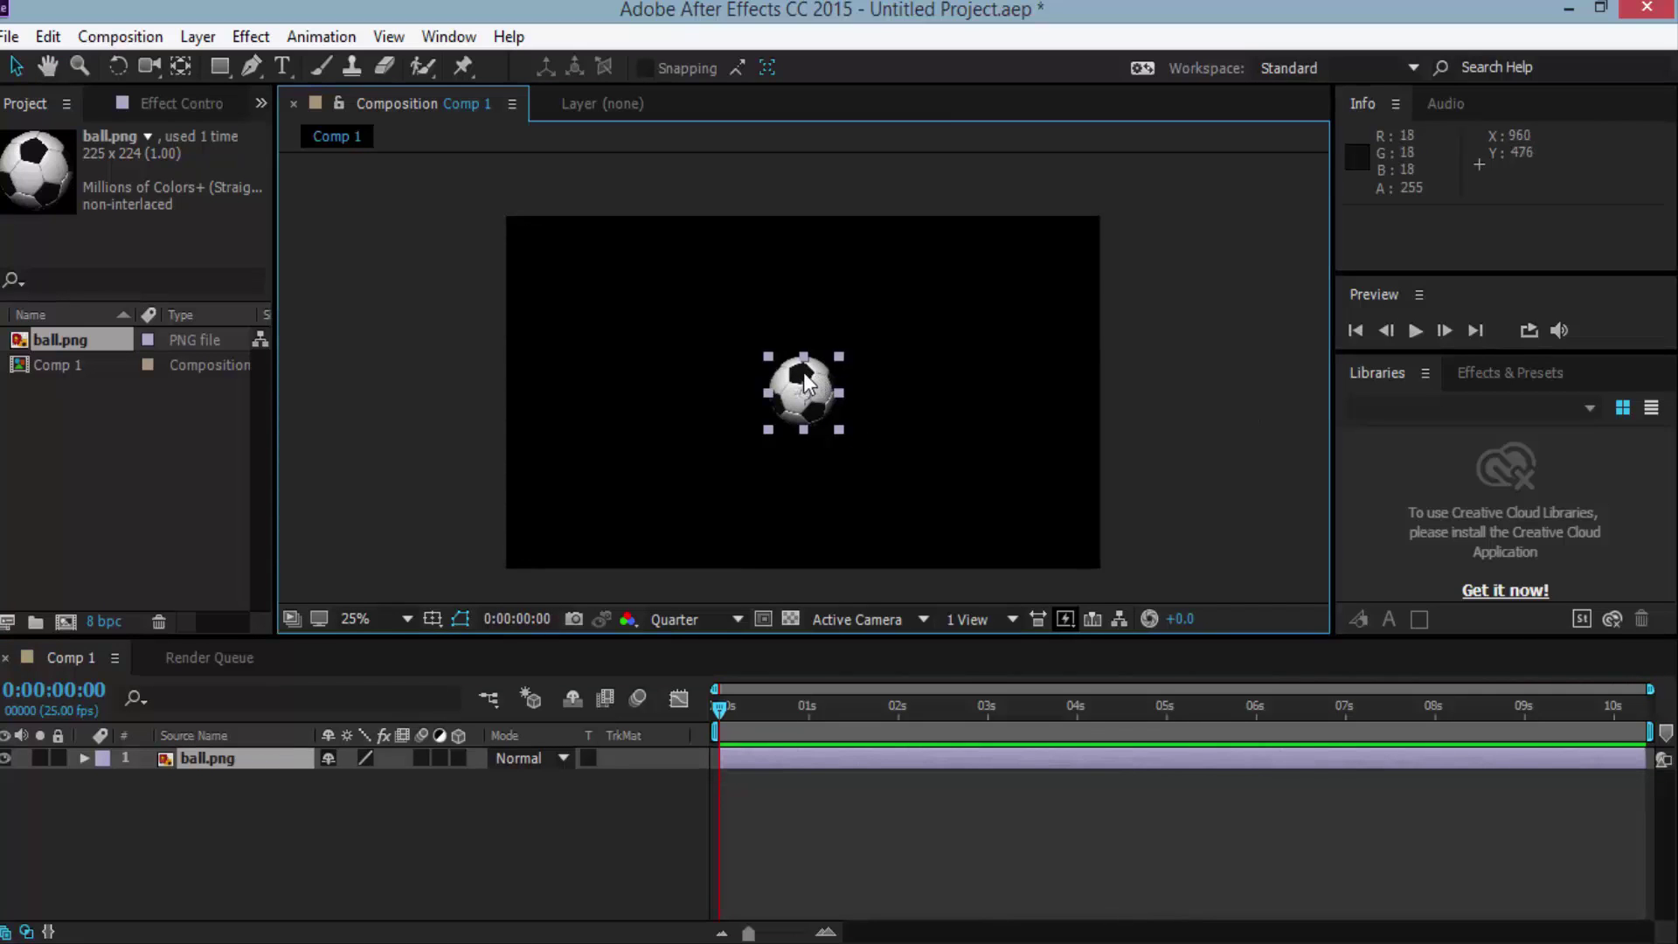
{"action": "left_click_drag", "start_coordinate": [807, 382], "coordinate": [805, 161]}
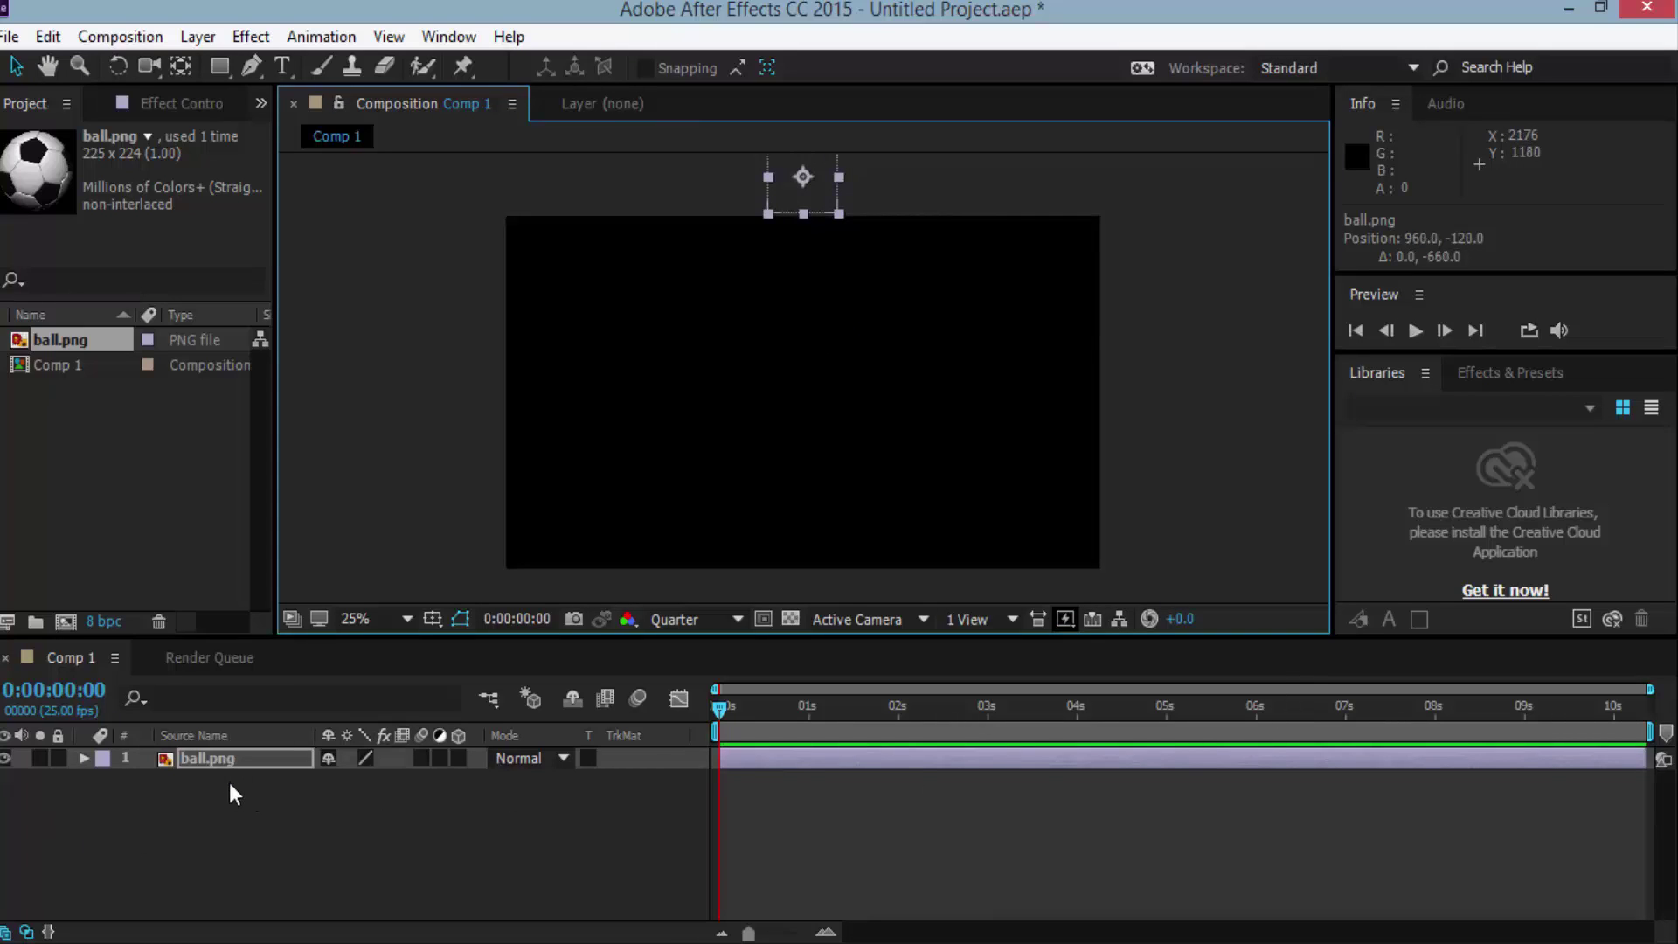
Step: Reveal the ball layer's Position property and set its first keyframe at 0:00 holding 960, -120
{"action": "left_click", "coordinate": [205, 763]}
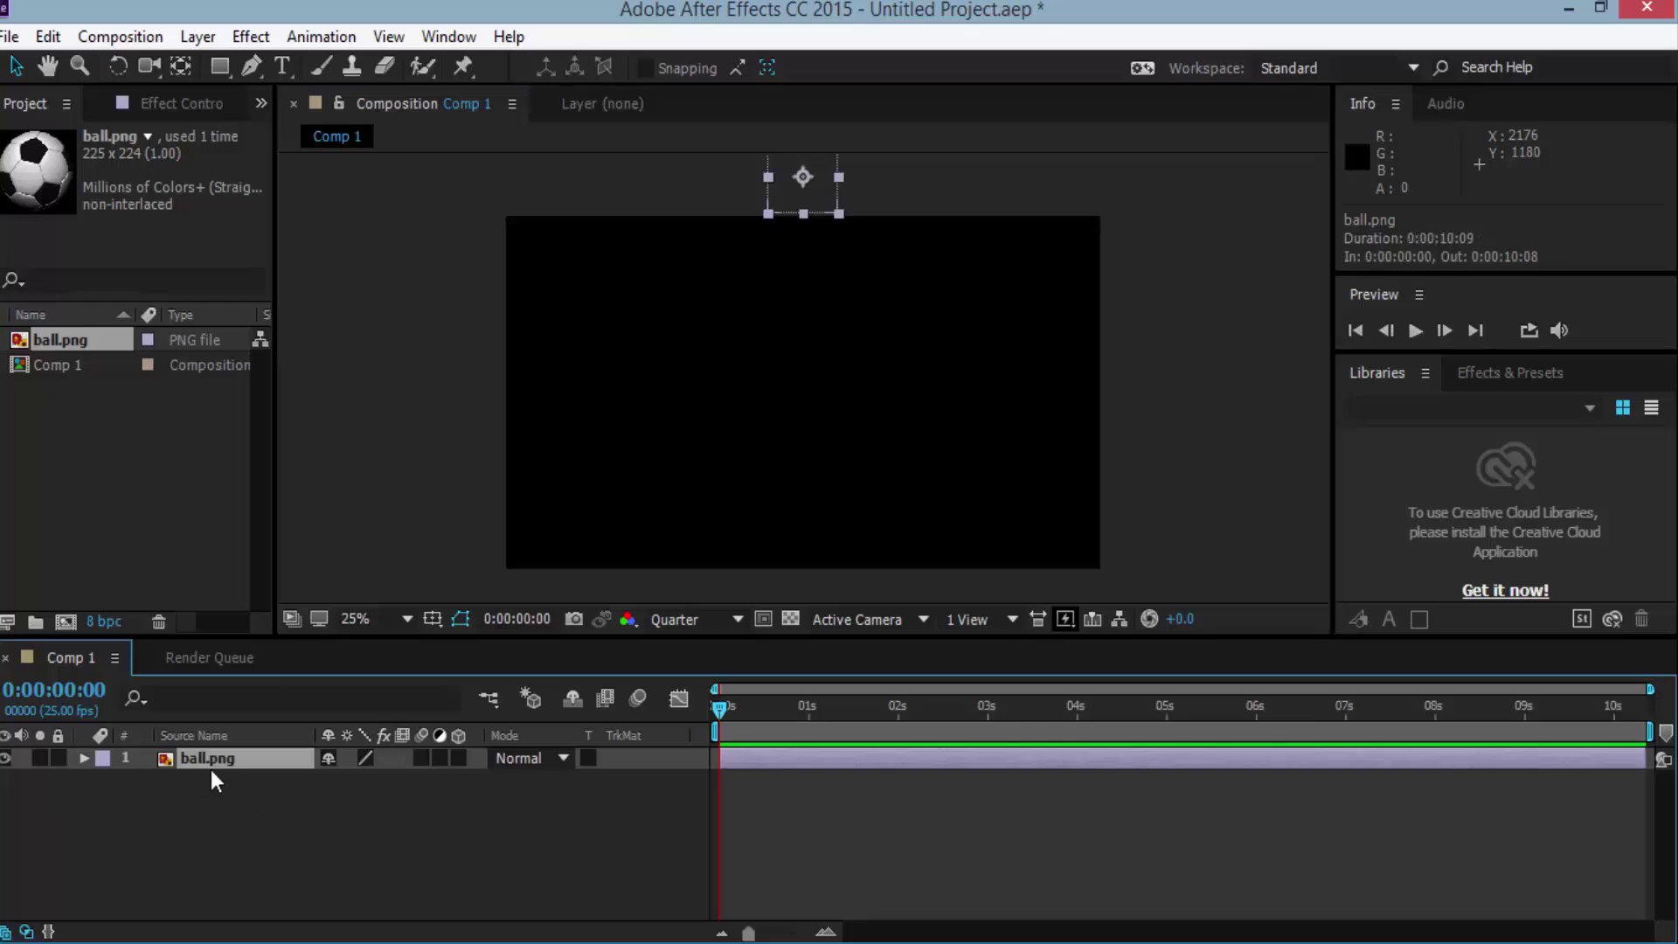
{"action": "left_click", "coordinate": [84, 758]}
{"action": "left_click", "coordinate": [105, 781]}
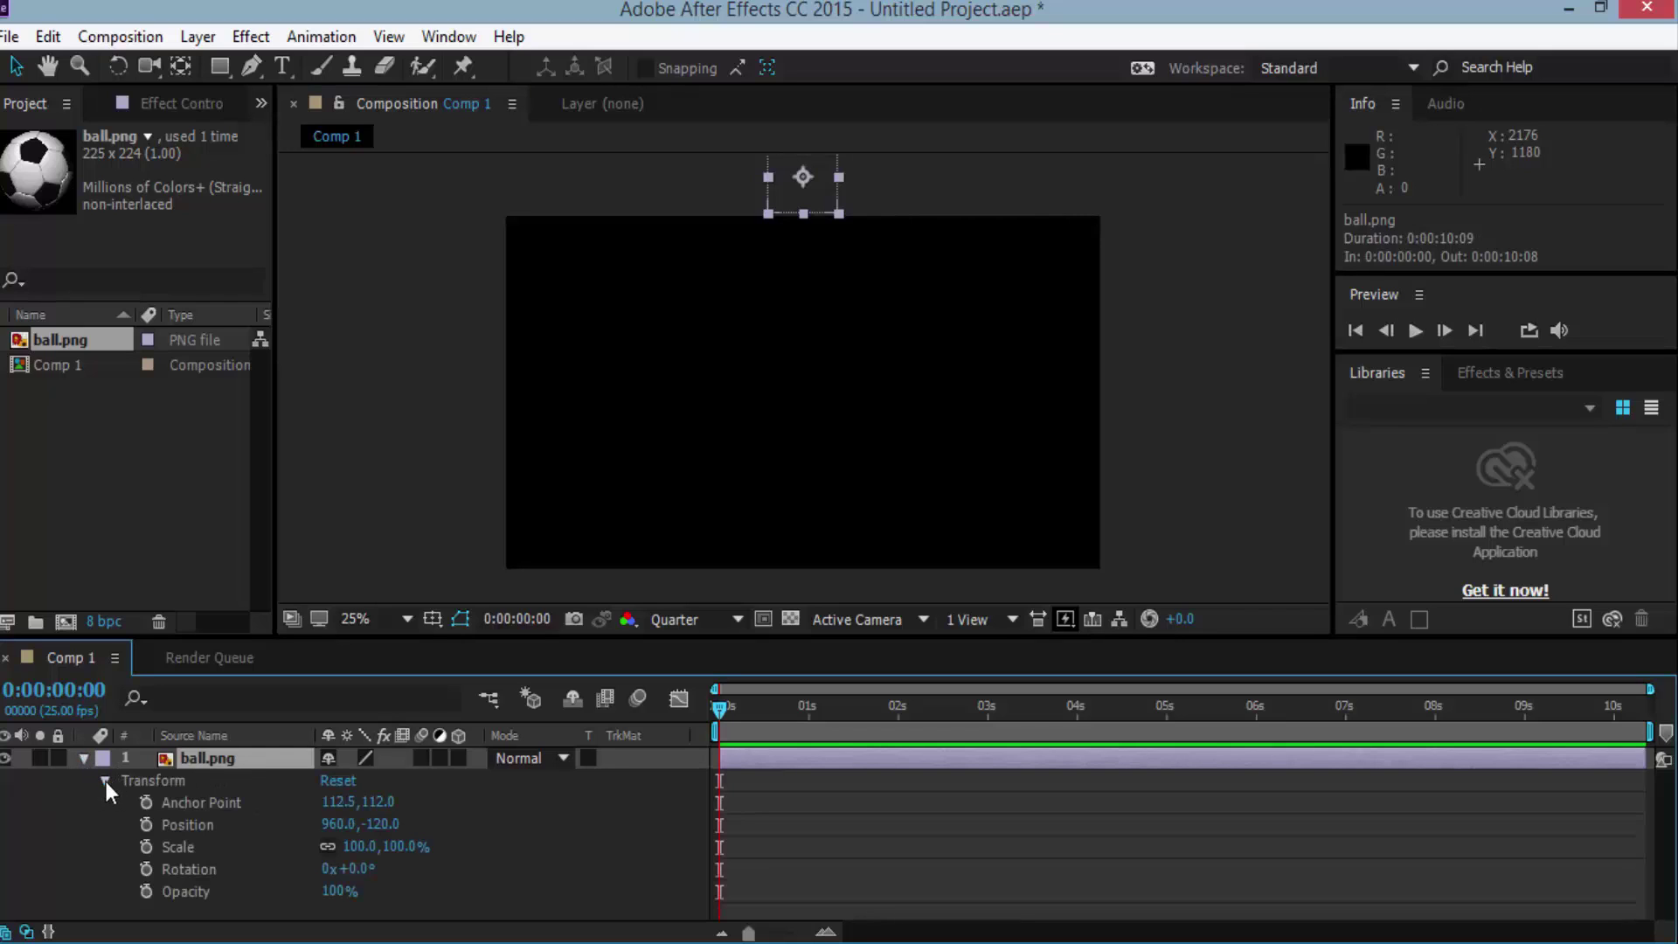
{"action": "left_click", "coordinate": [199, 827]}
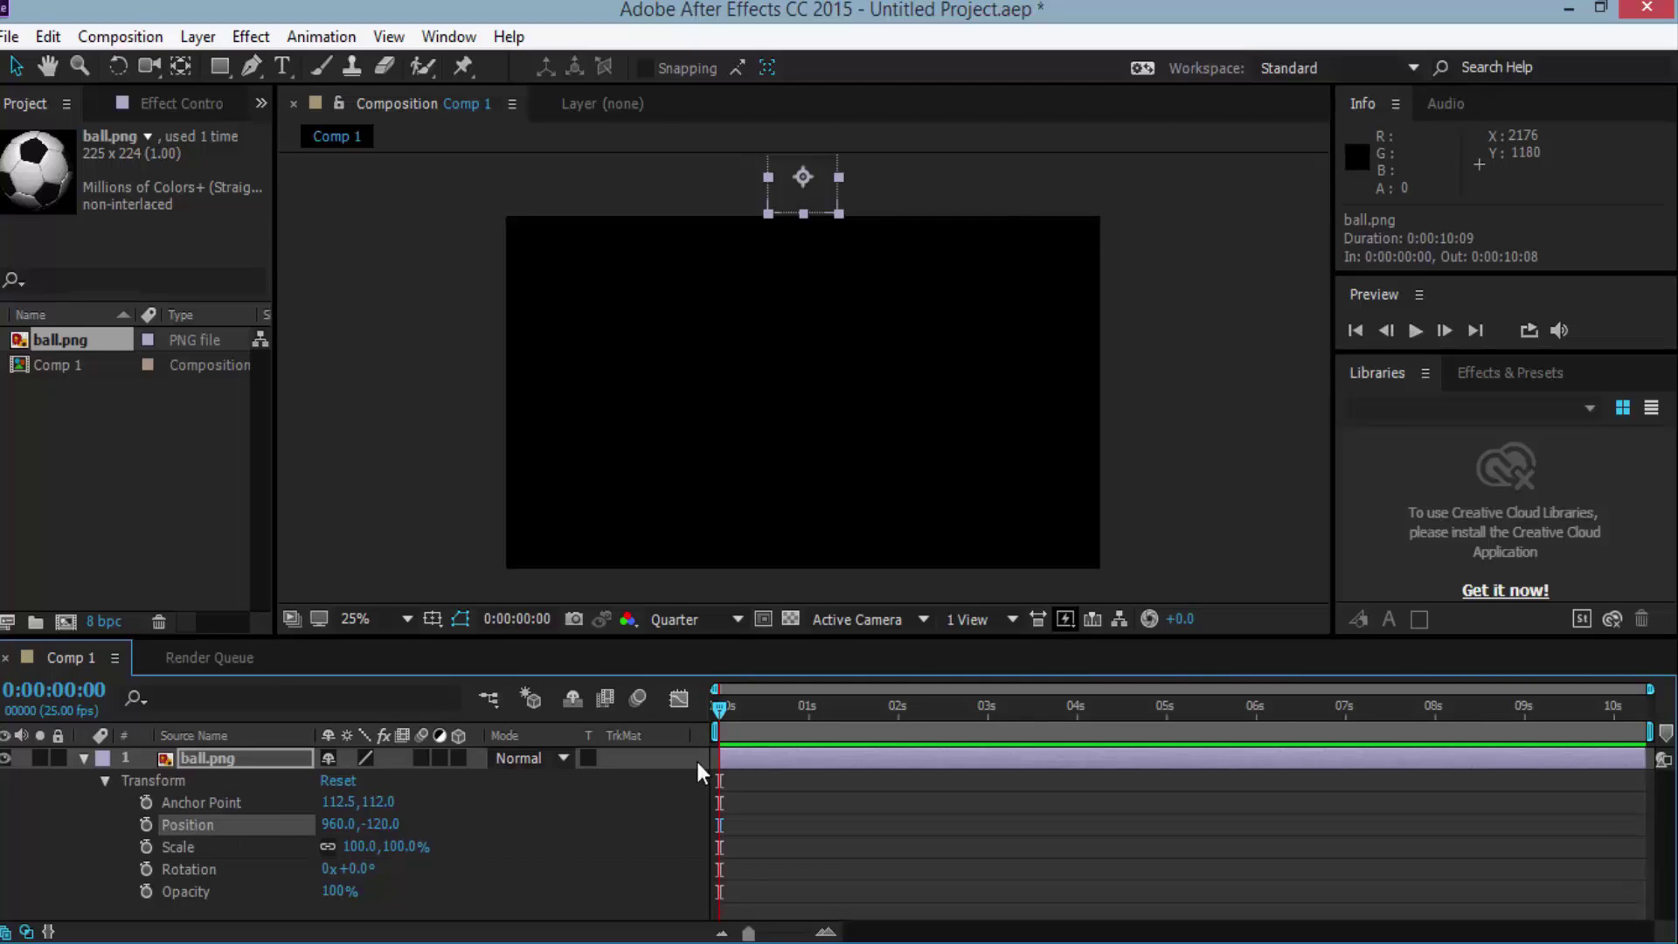
{"action": "mouse_move", "coordinate": [718, 709]}
{"action": "left_mouse_down"}
{"action": "mouse_move", "coordinate": [767, 714]}
{"action": "mouse_move", "coordinate": [692, 727]}
{"action": "mouse_move", "coordinate": [767, 733]}
{"action": "mouse_move", "coordinate": [697, 731]}
{"action": "left_mouse_up"}
{"action": "left_click", "coordinate": [145, 826]}
{"action": "mouse_move", "coordinate": [723, 833]}
{"action": "left_click_drag", "start_coordinate": [725, 711], "coordinate": [812, 764]}
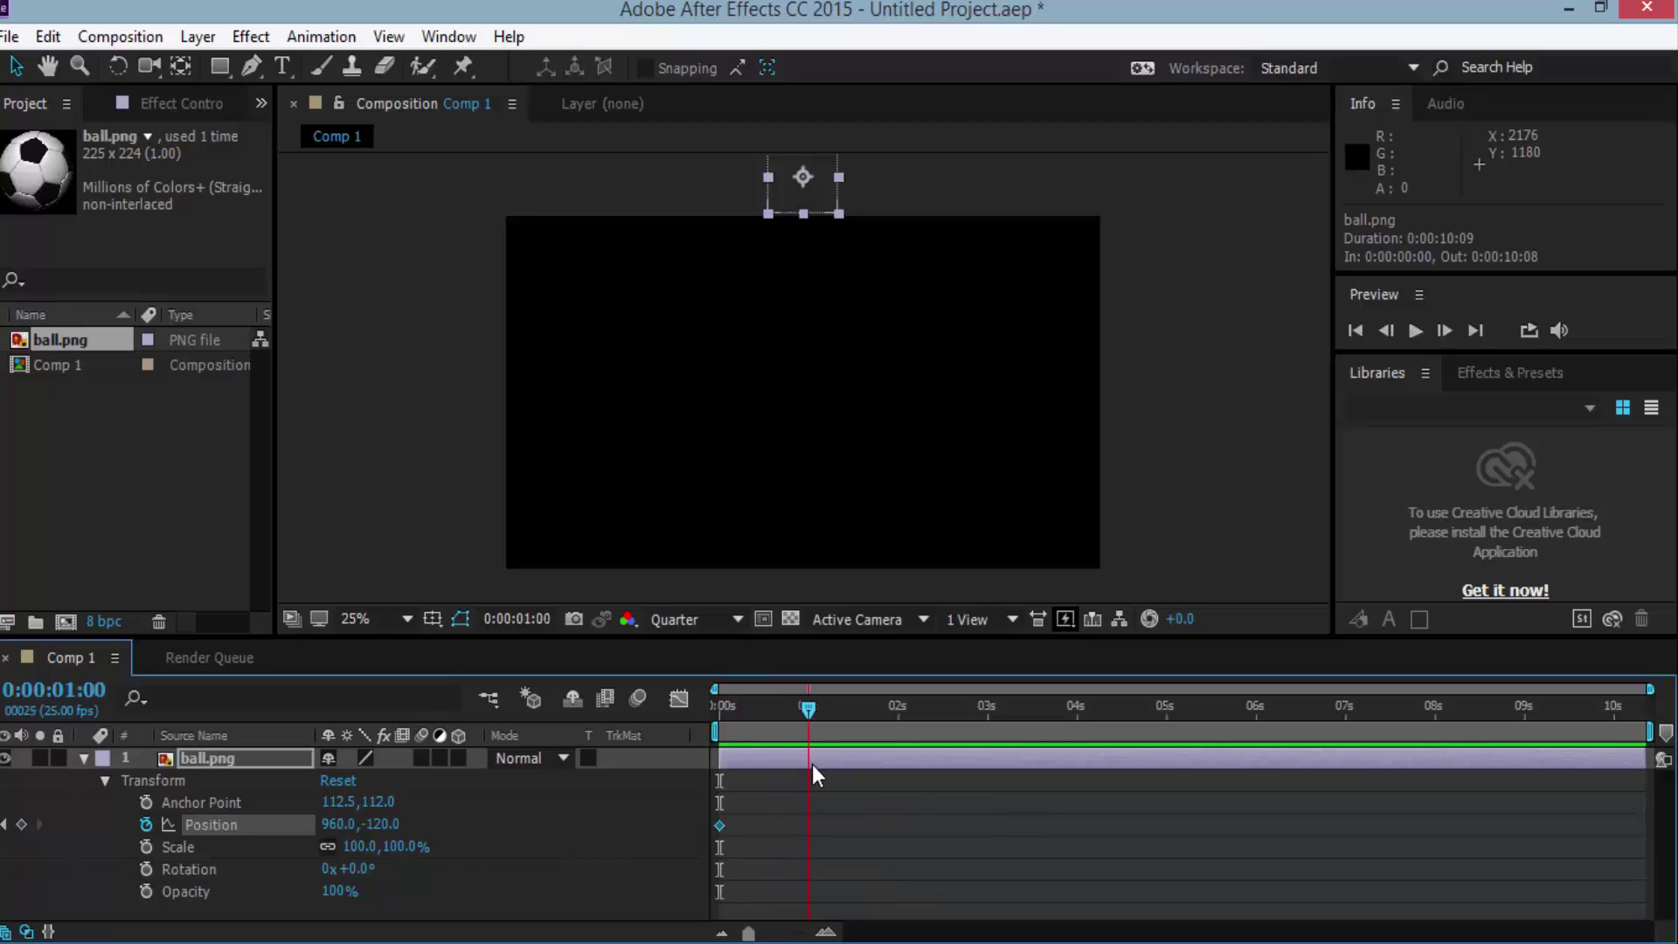
Step: Key the ball at the frame centre at 1 second and near the top at 2 seconds
{"action": "left_click_drag", "start_coordinate": [812, 765], "coordinate": [812, 765]}
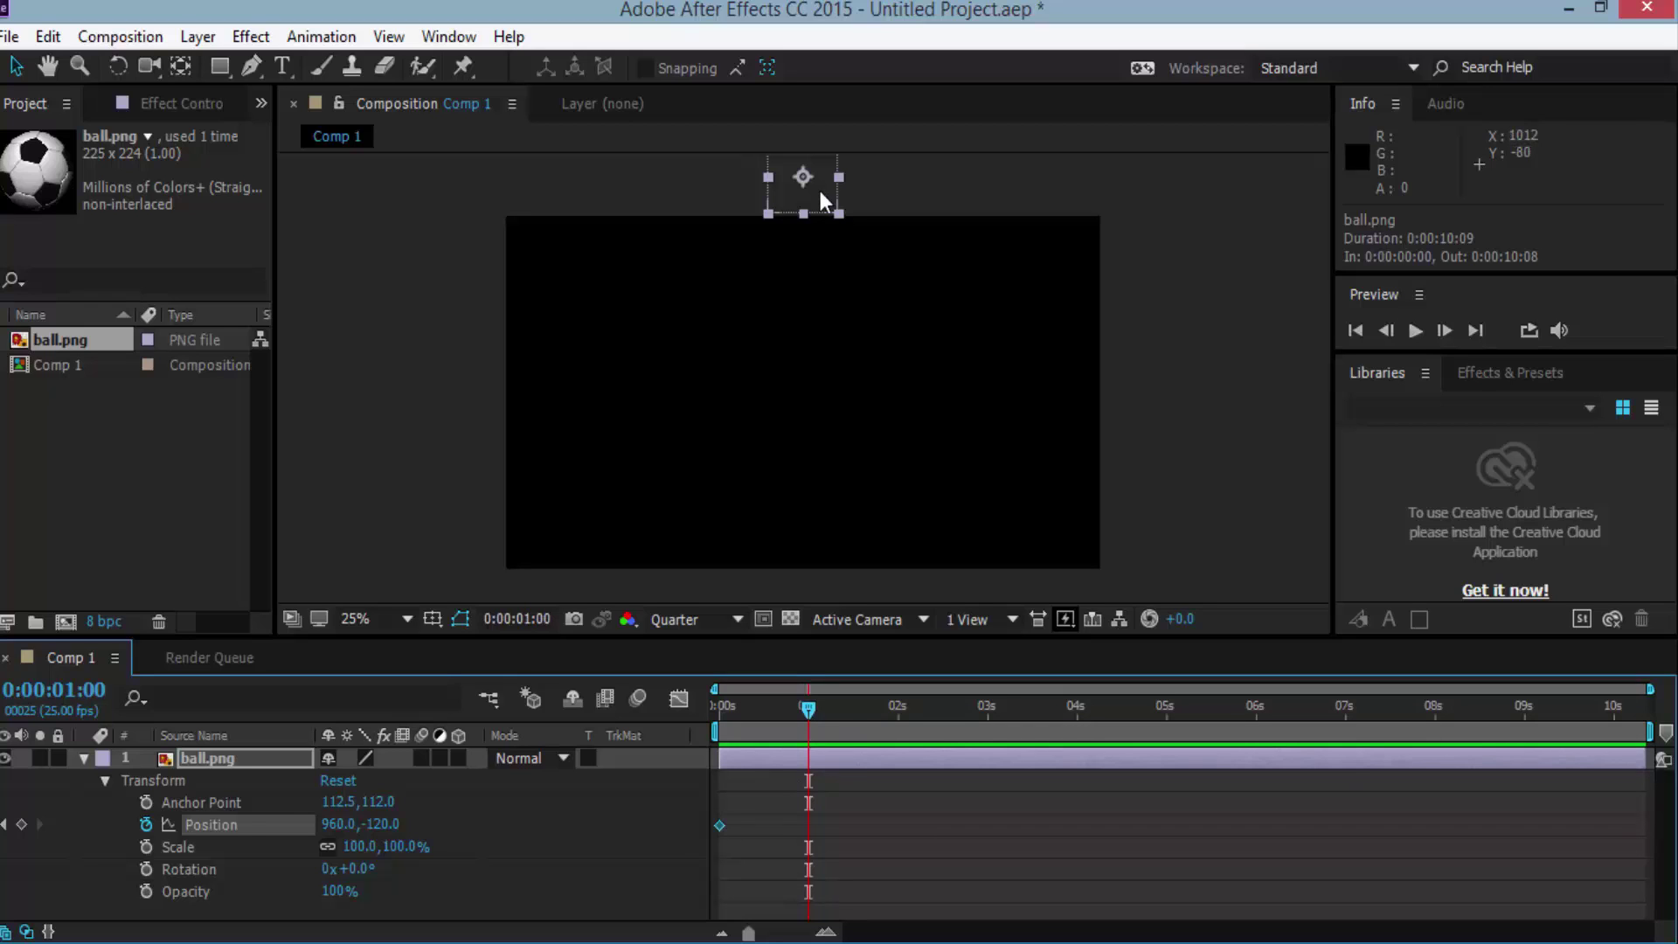
{"action": "left_click_drag", "start_coordinate": [819, 189], "coordinate": [821, 410]}
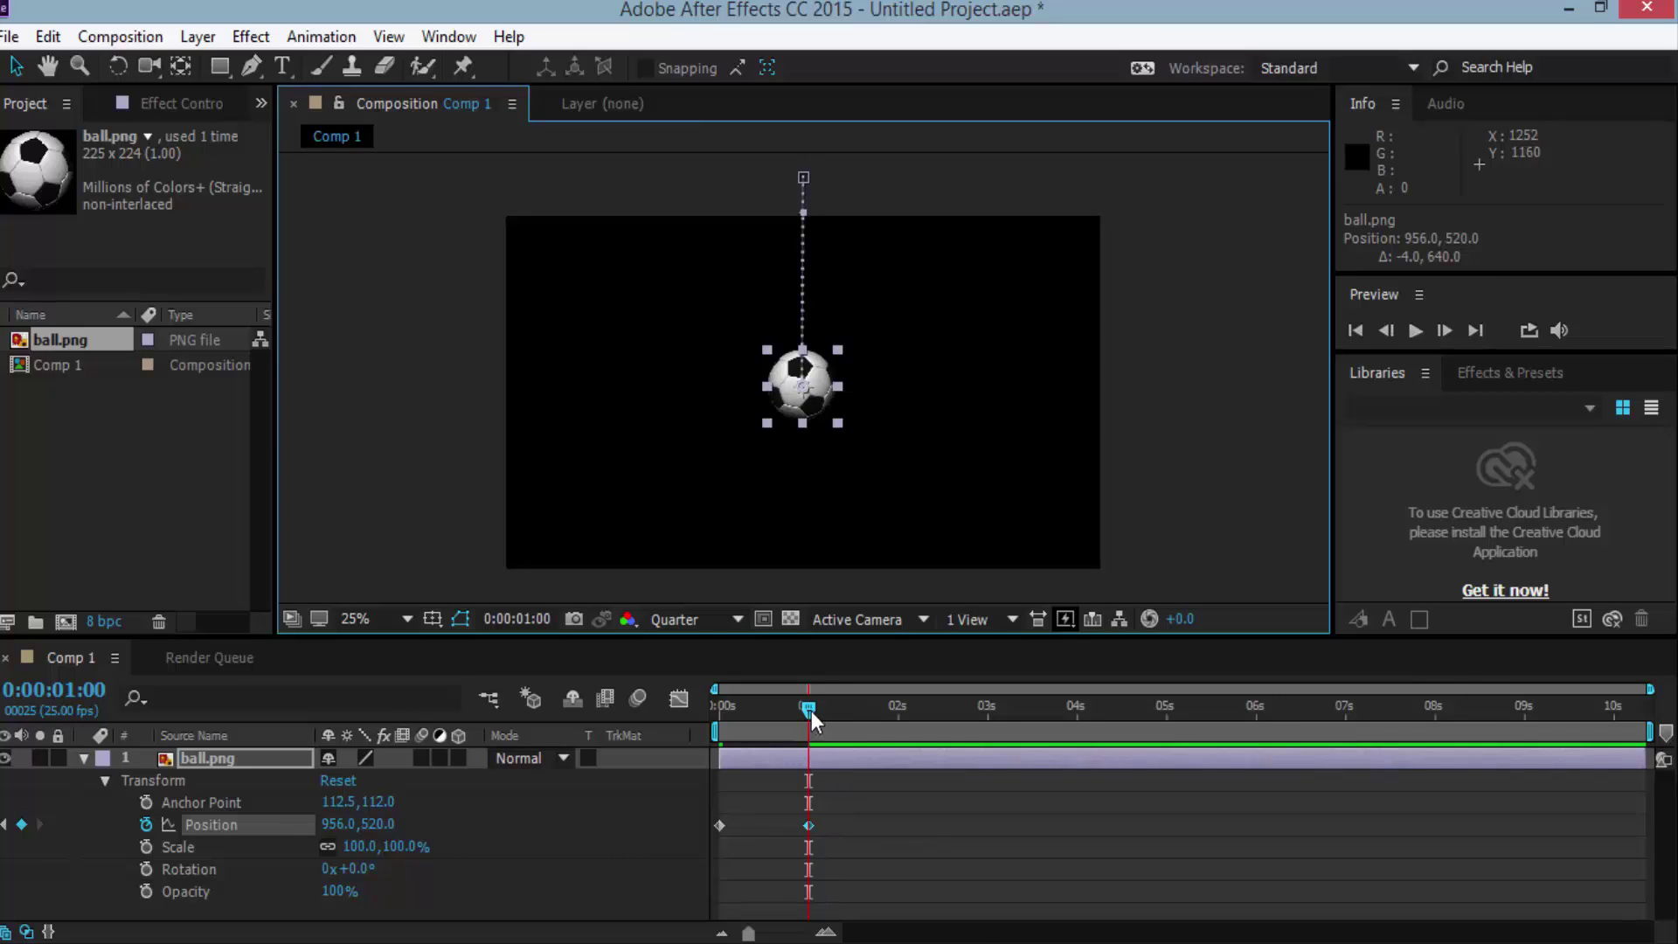
{"action": "left_click_drag", "start_coordinate": [811, 710], "coordinate": [900, 763]}
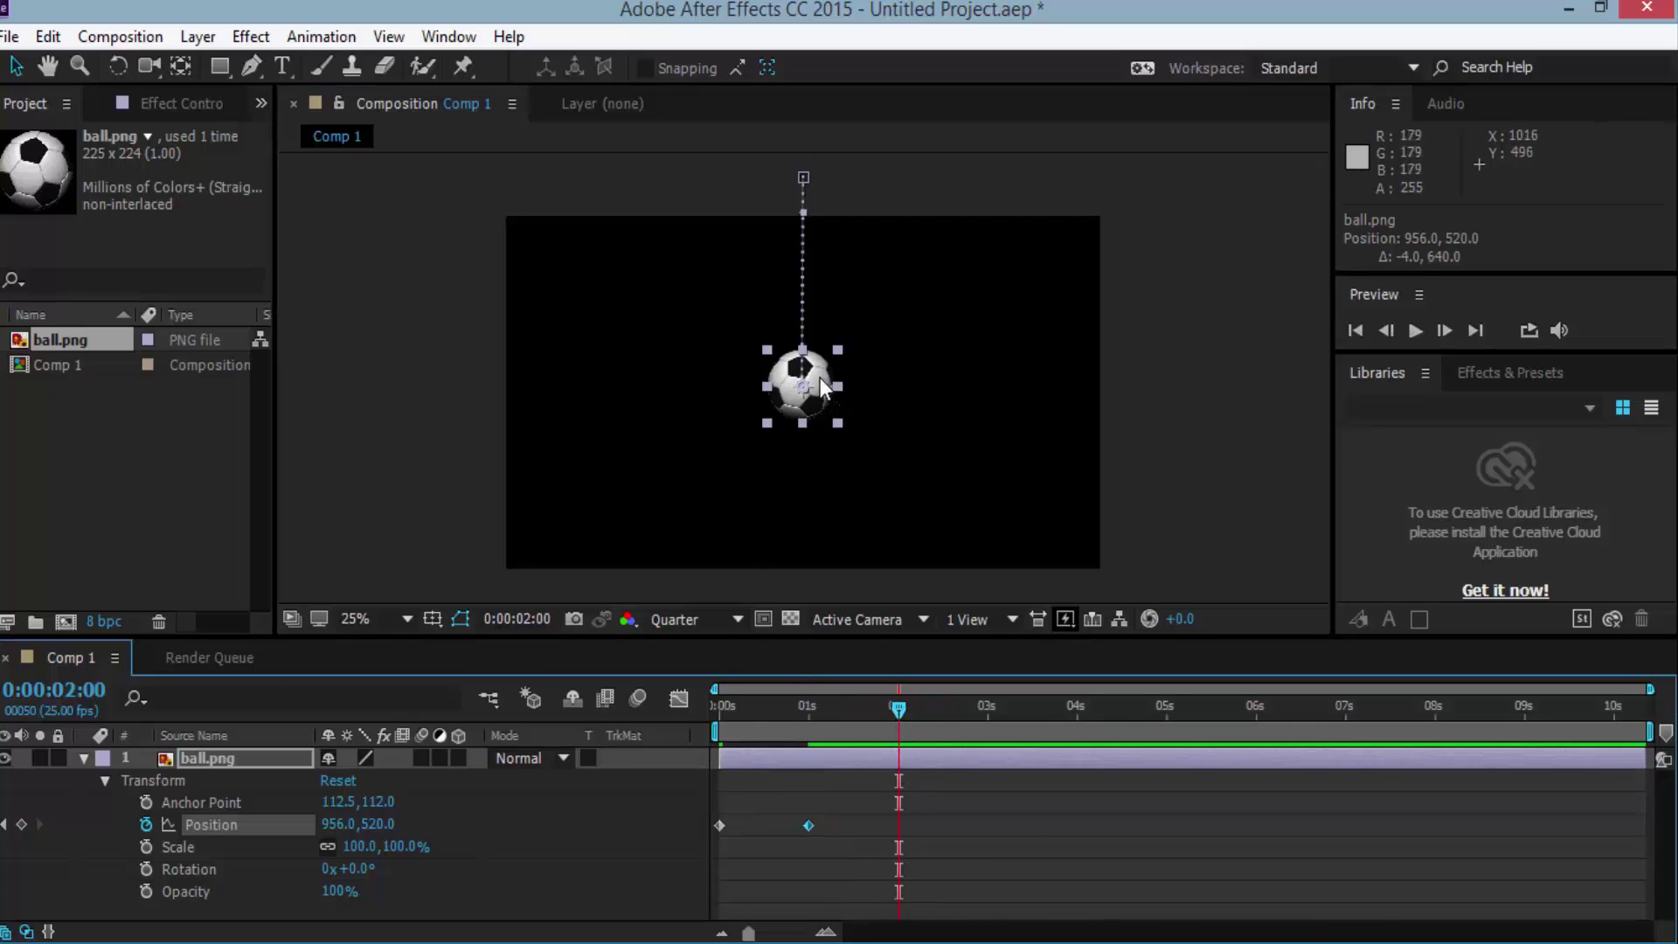
{"action": "left_click_drag", "start_coordinate": [816, 373], "coordinate": [815, 262]}
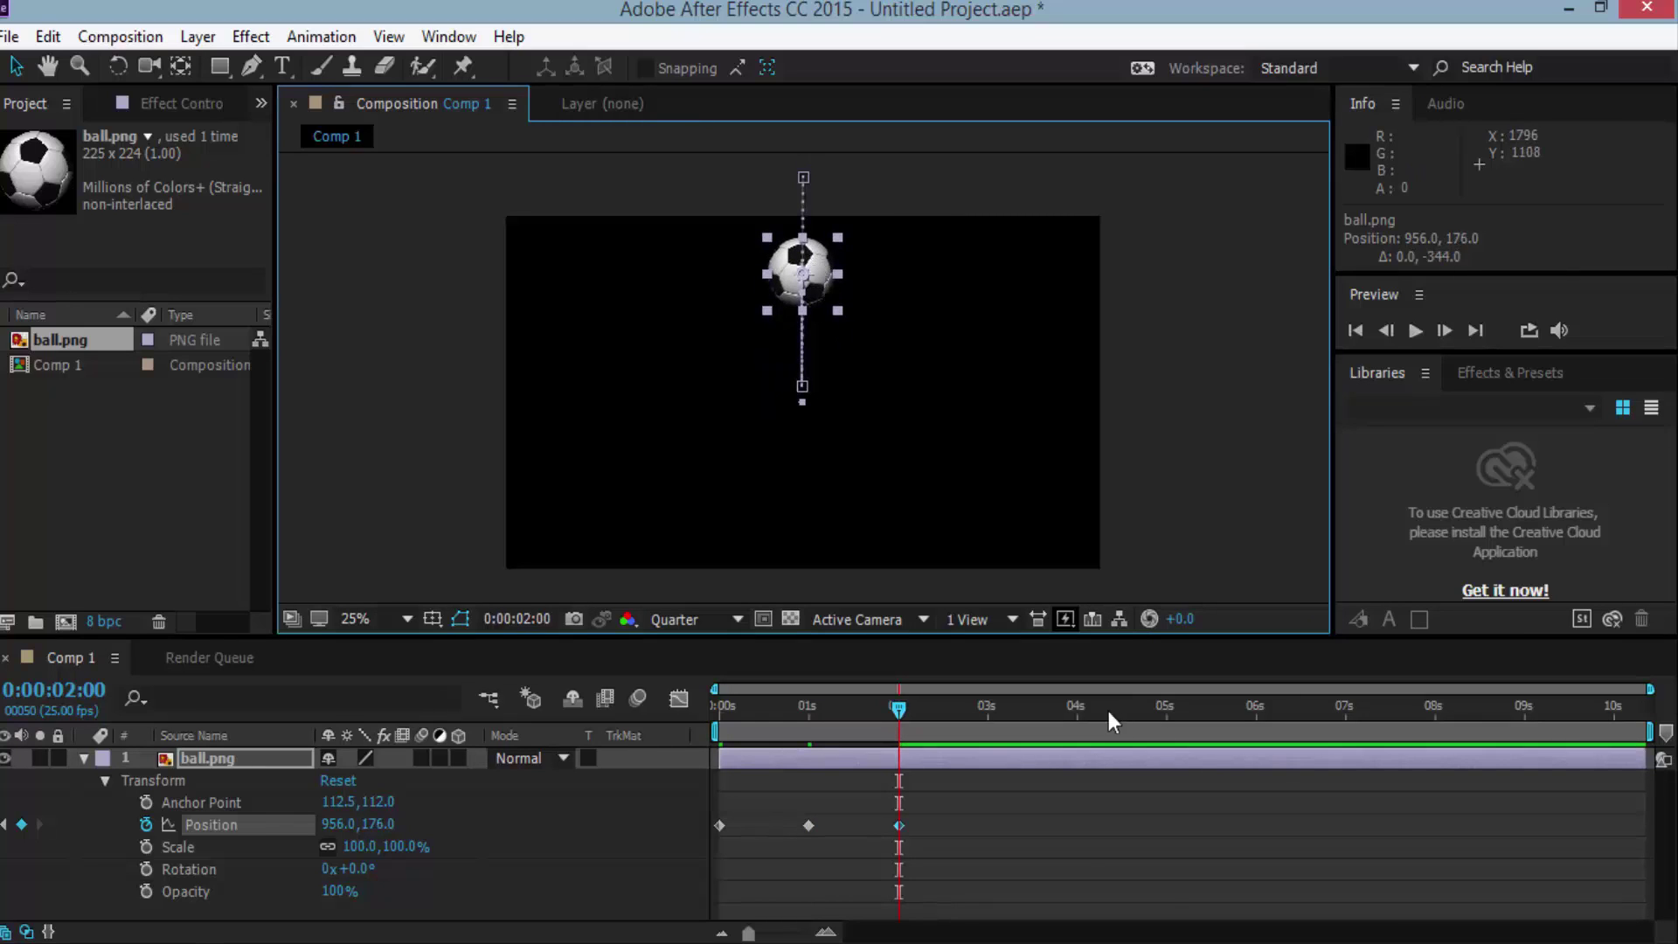
Step: Key the ball back down at 3 seconds (956, 508) and scrub to preview the bounce
{"action": "left_click", "coordinate": [901, 710]}
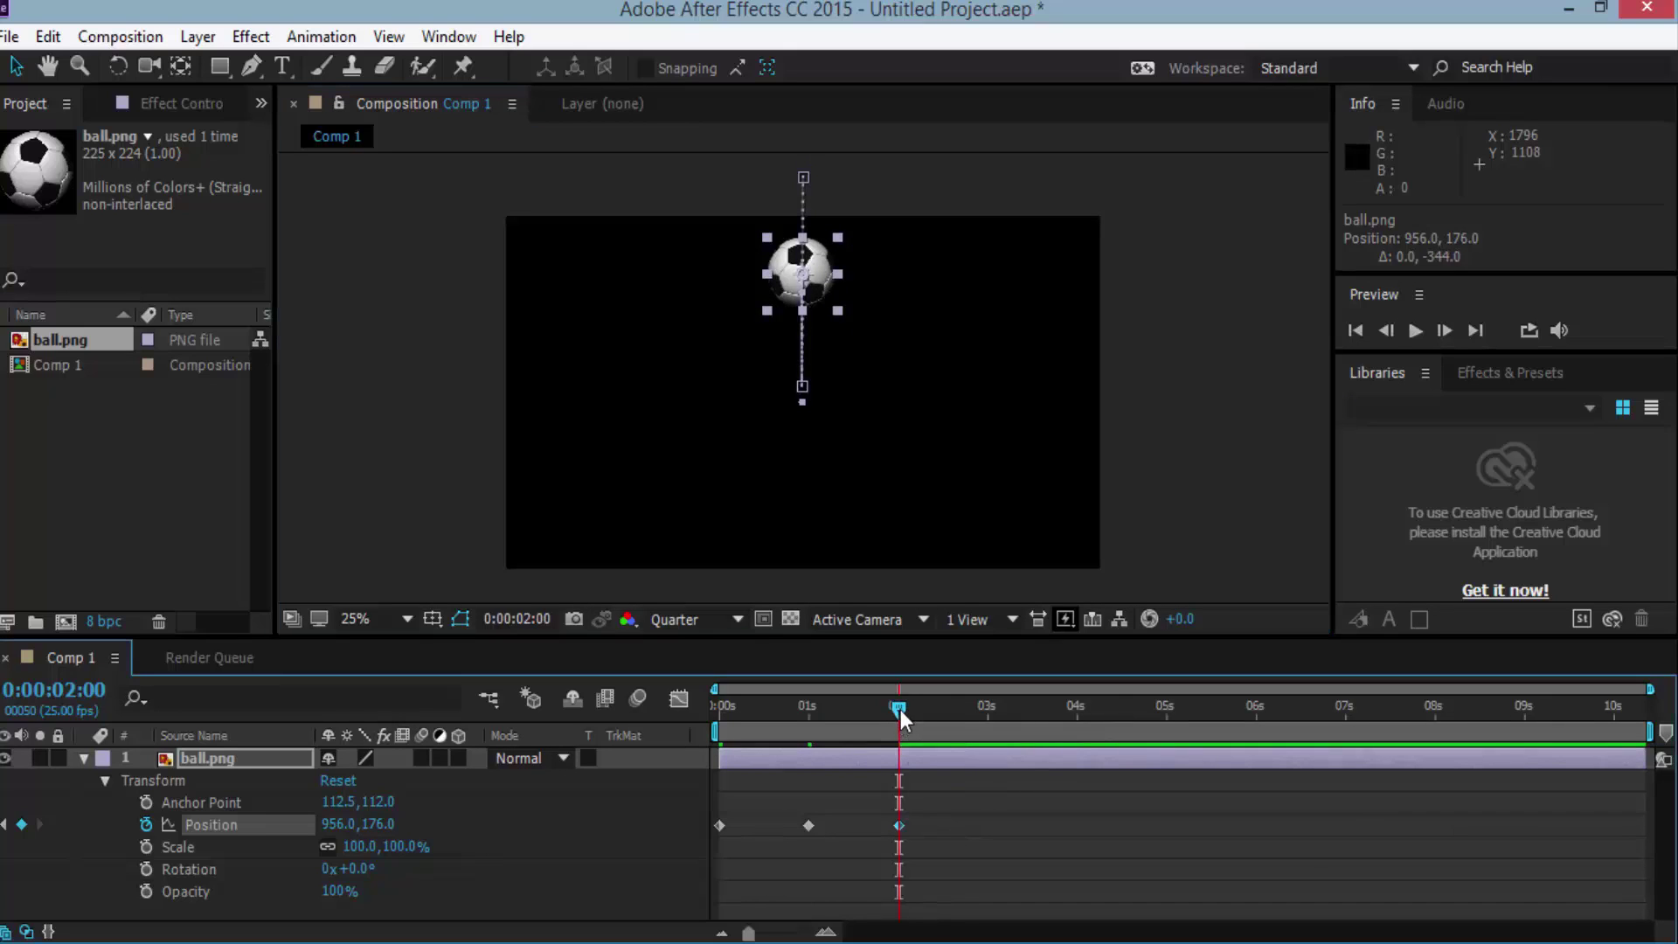
{"action": "left_click_drag", "start_coordinate": [944, 722], "coordinate": [988, 743]}
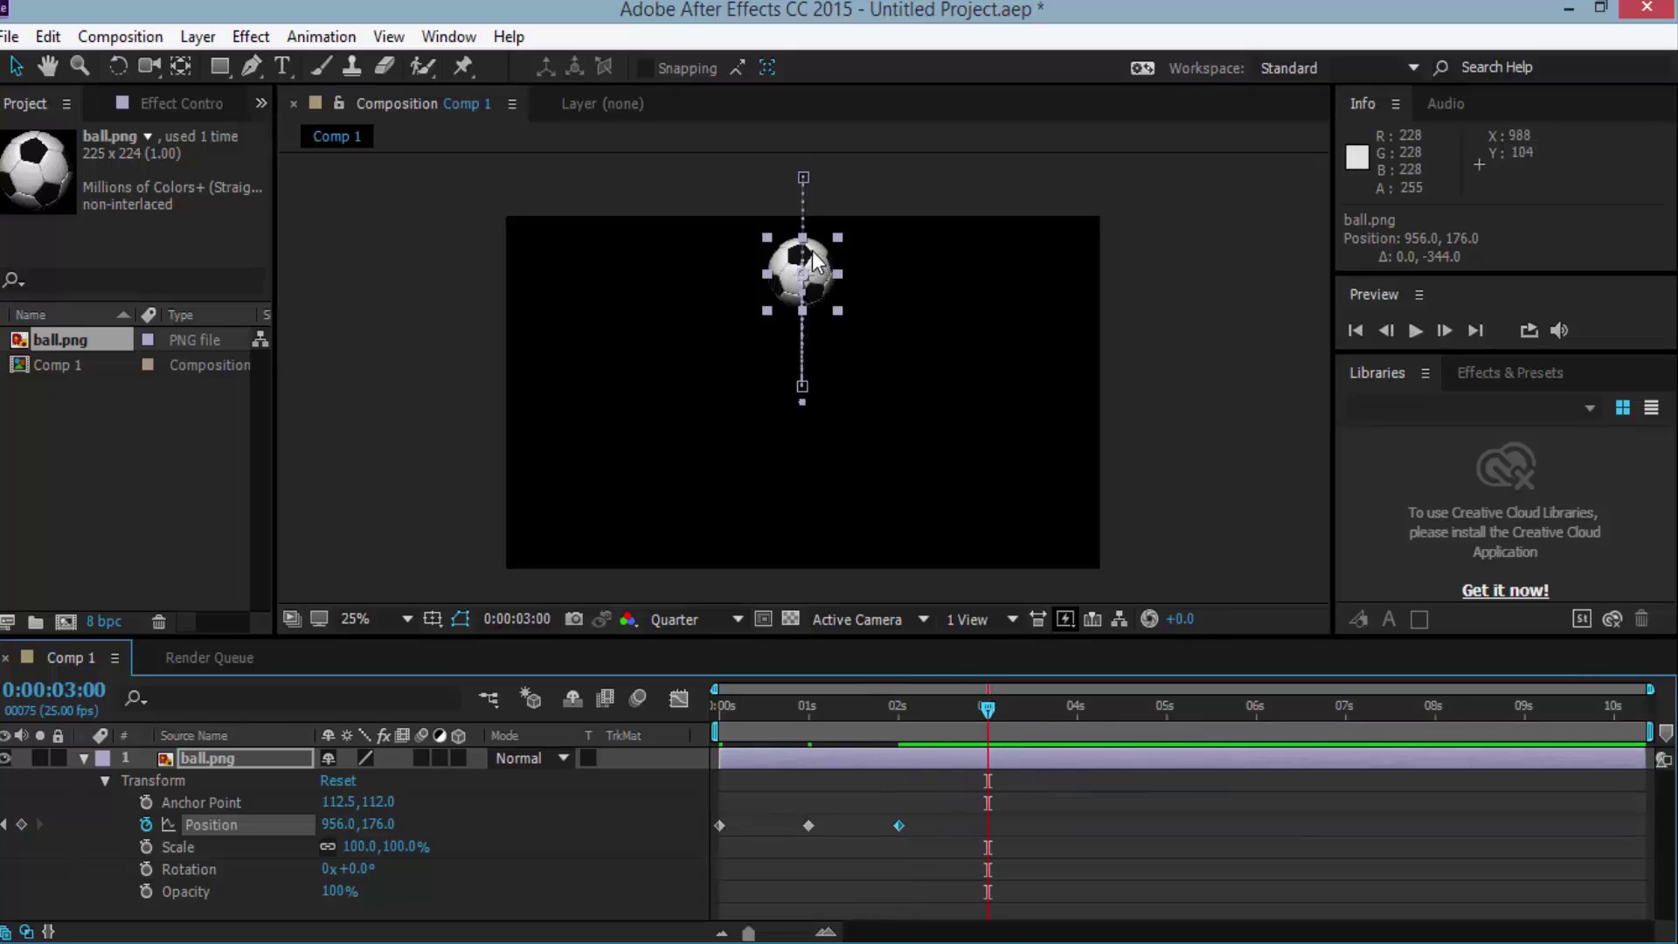
{"action": "left_click_drag", "start_coordinate": [812, 261], "coordinate": [808, 367]}
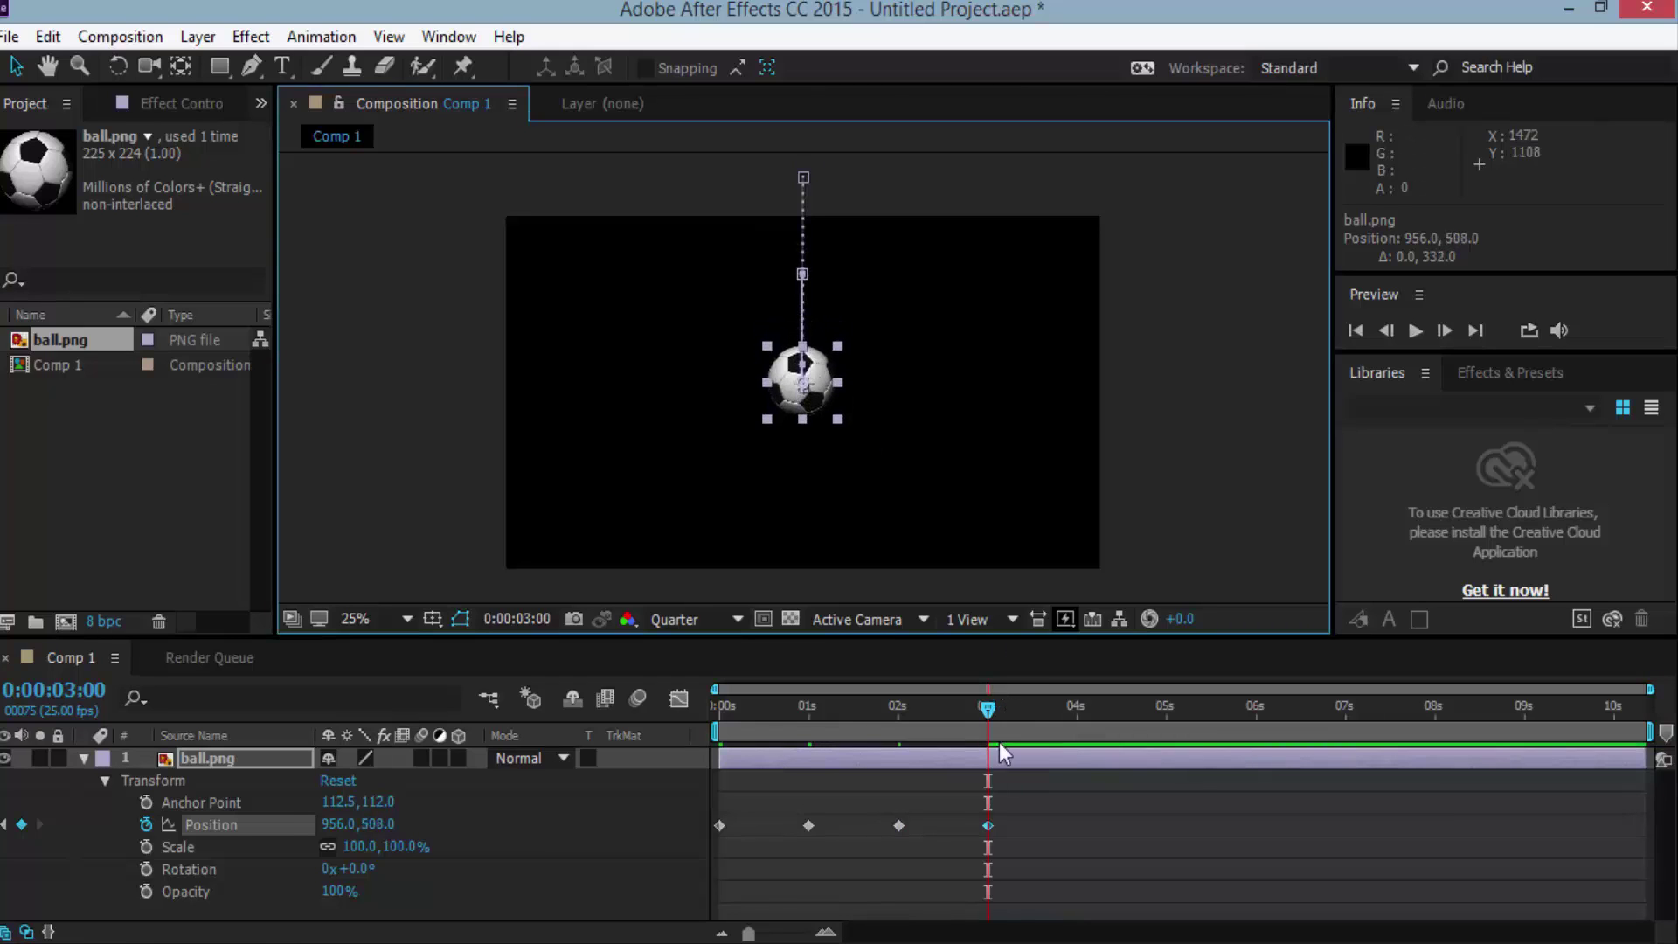
{"action": "left_click_drag", "start_coordinate": [987, 719], "coordinate": [669, 769]}
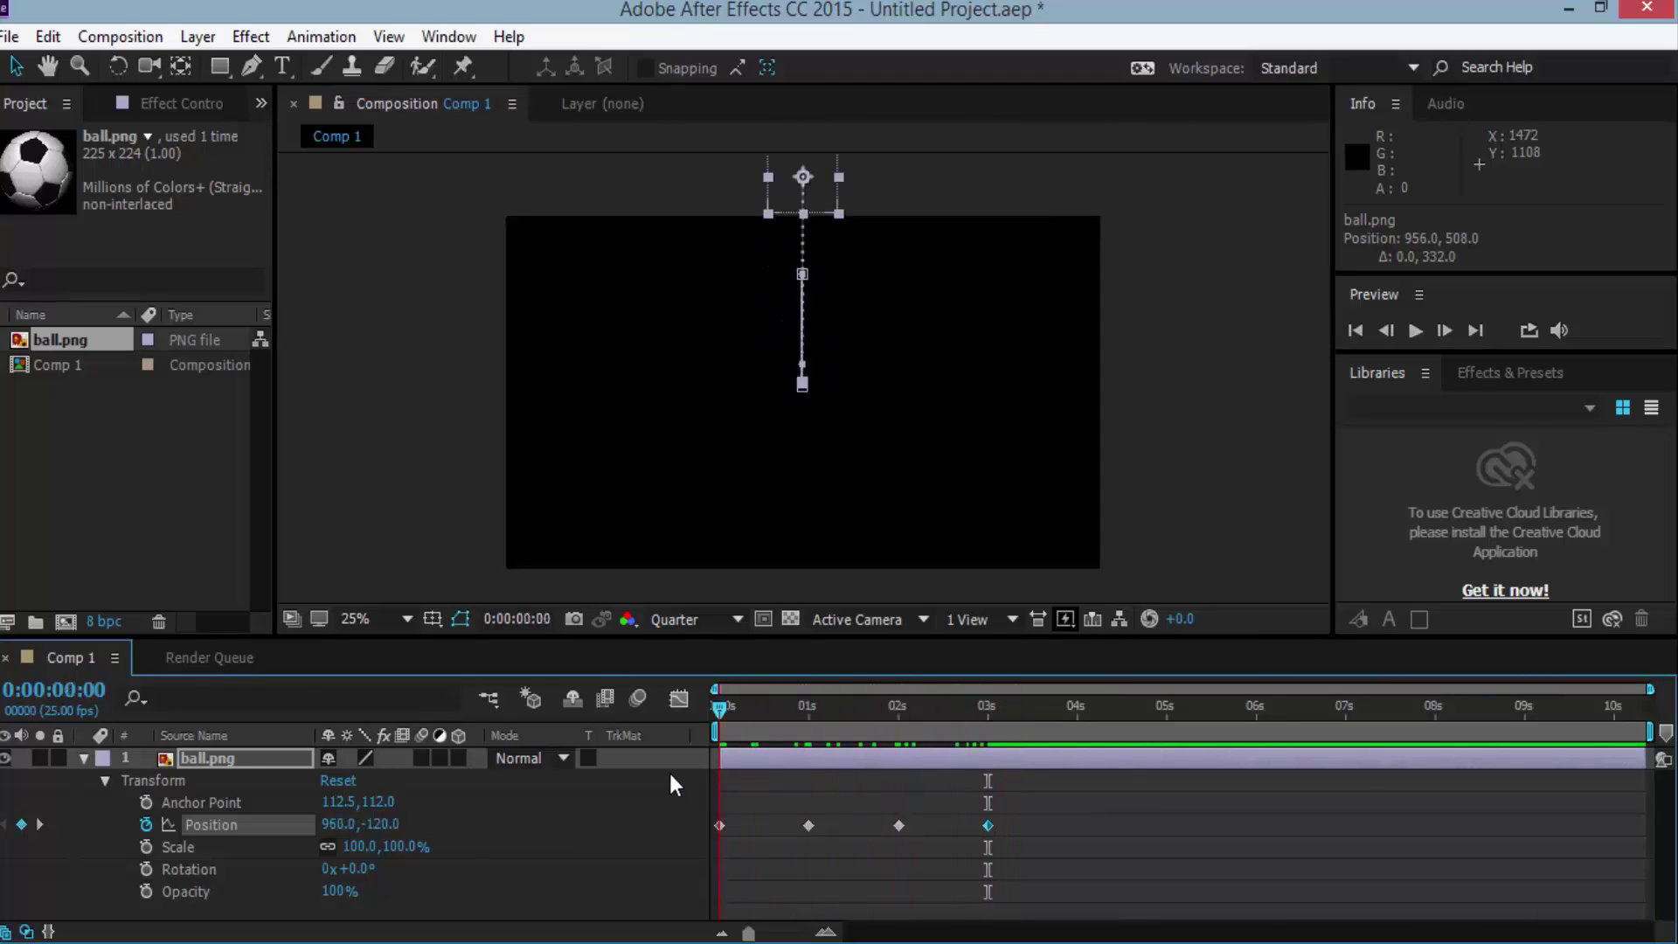
Step: Preview the un-eased bounce, then return to the start of the composition
{"action": "left_click", "coordinate": [1202, 451]}
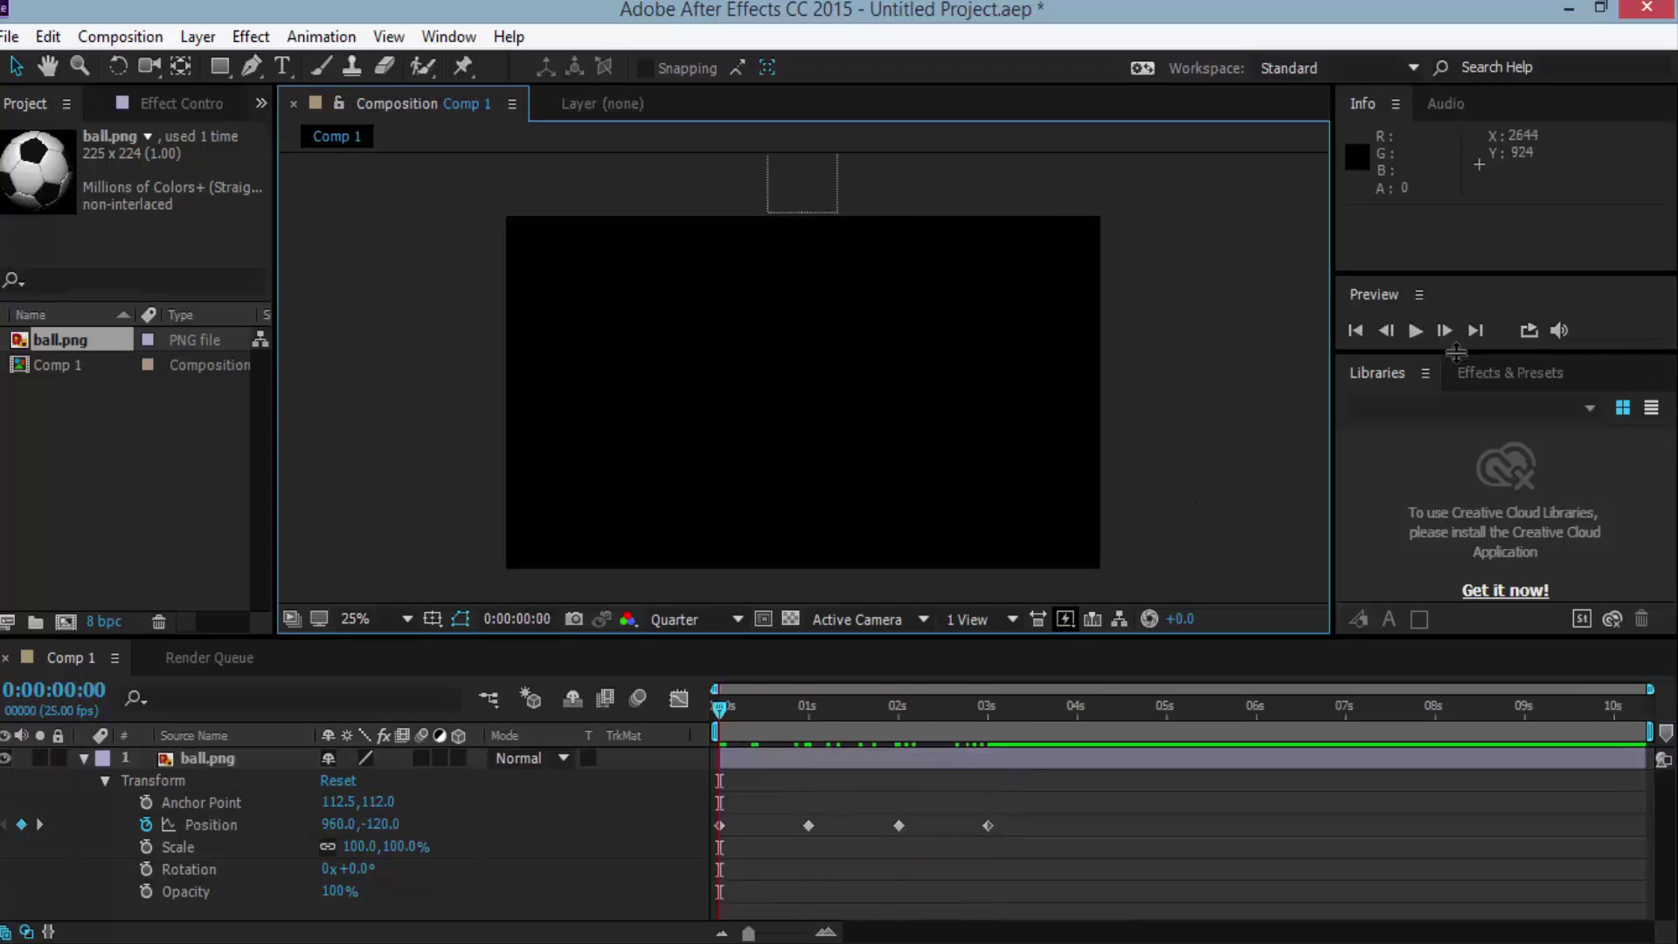
{"action": "left_click", "coordinate": [1418, 332]}
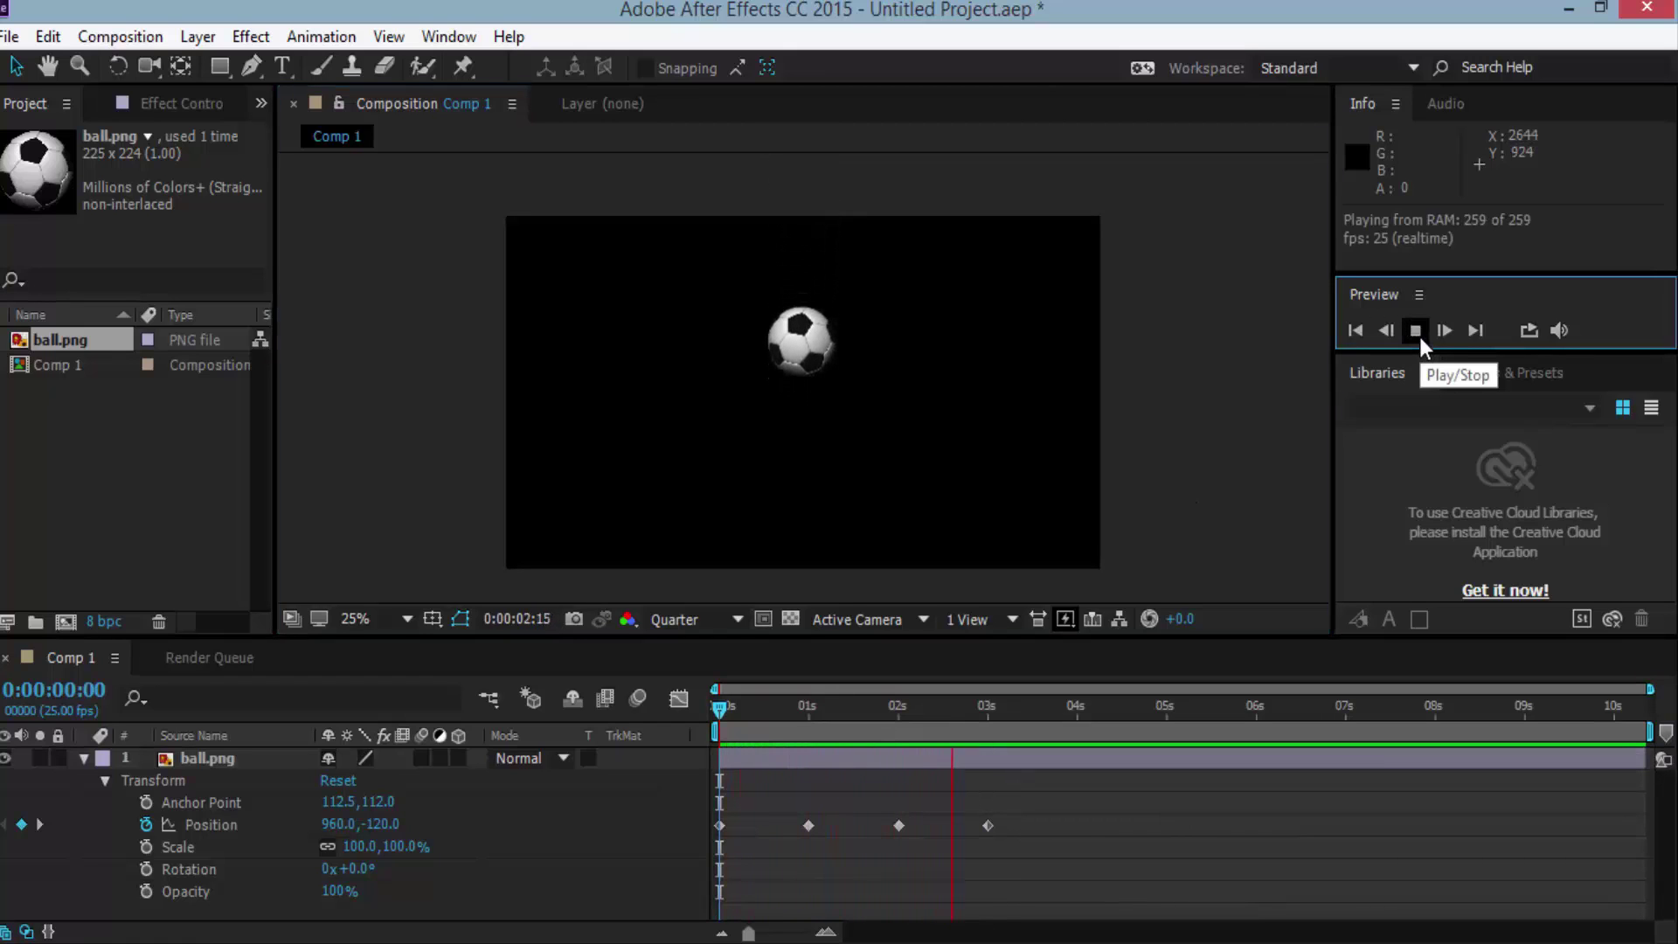
{"action": "left_click", "coordinate": [1420, 337]}
{"action": "left_click_drag", "start_coordinate": [1004, 717], "coordinate": [627, 753]}
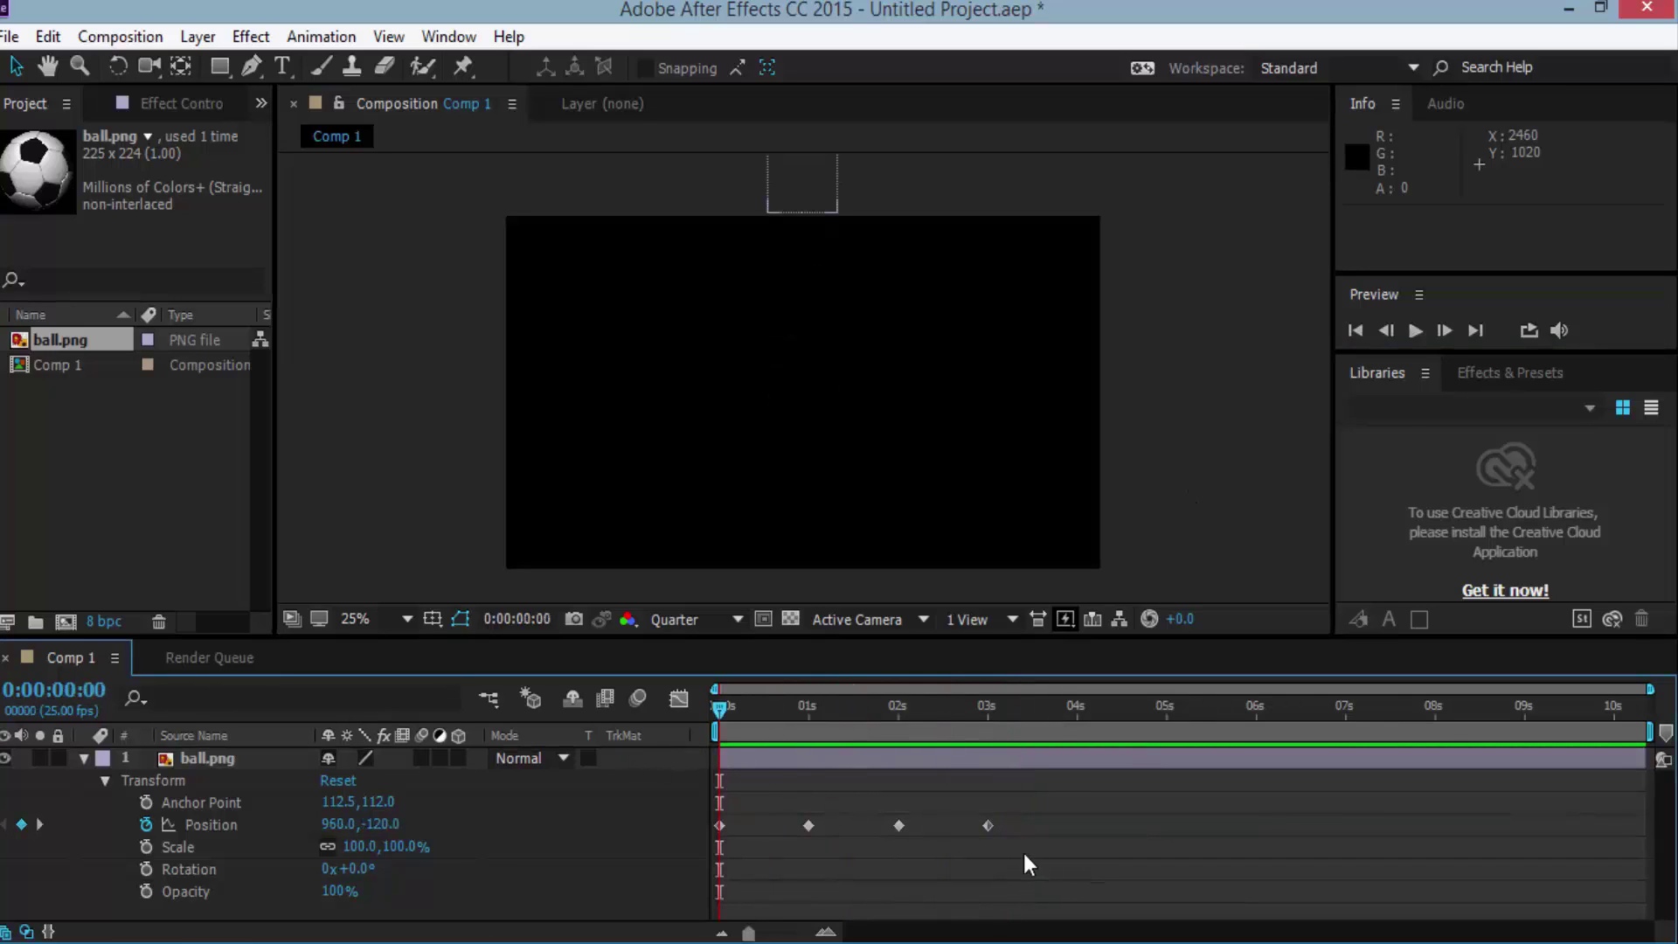
Step: Apply Easy Ease to all four Position keyframes and preview the eased bounce
{"action": "left_click_drag", "start_coordinate": [1020, 847], "coordinate": [720, 806]}
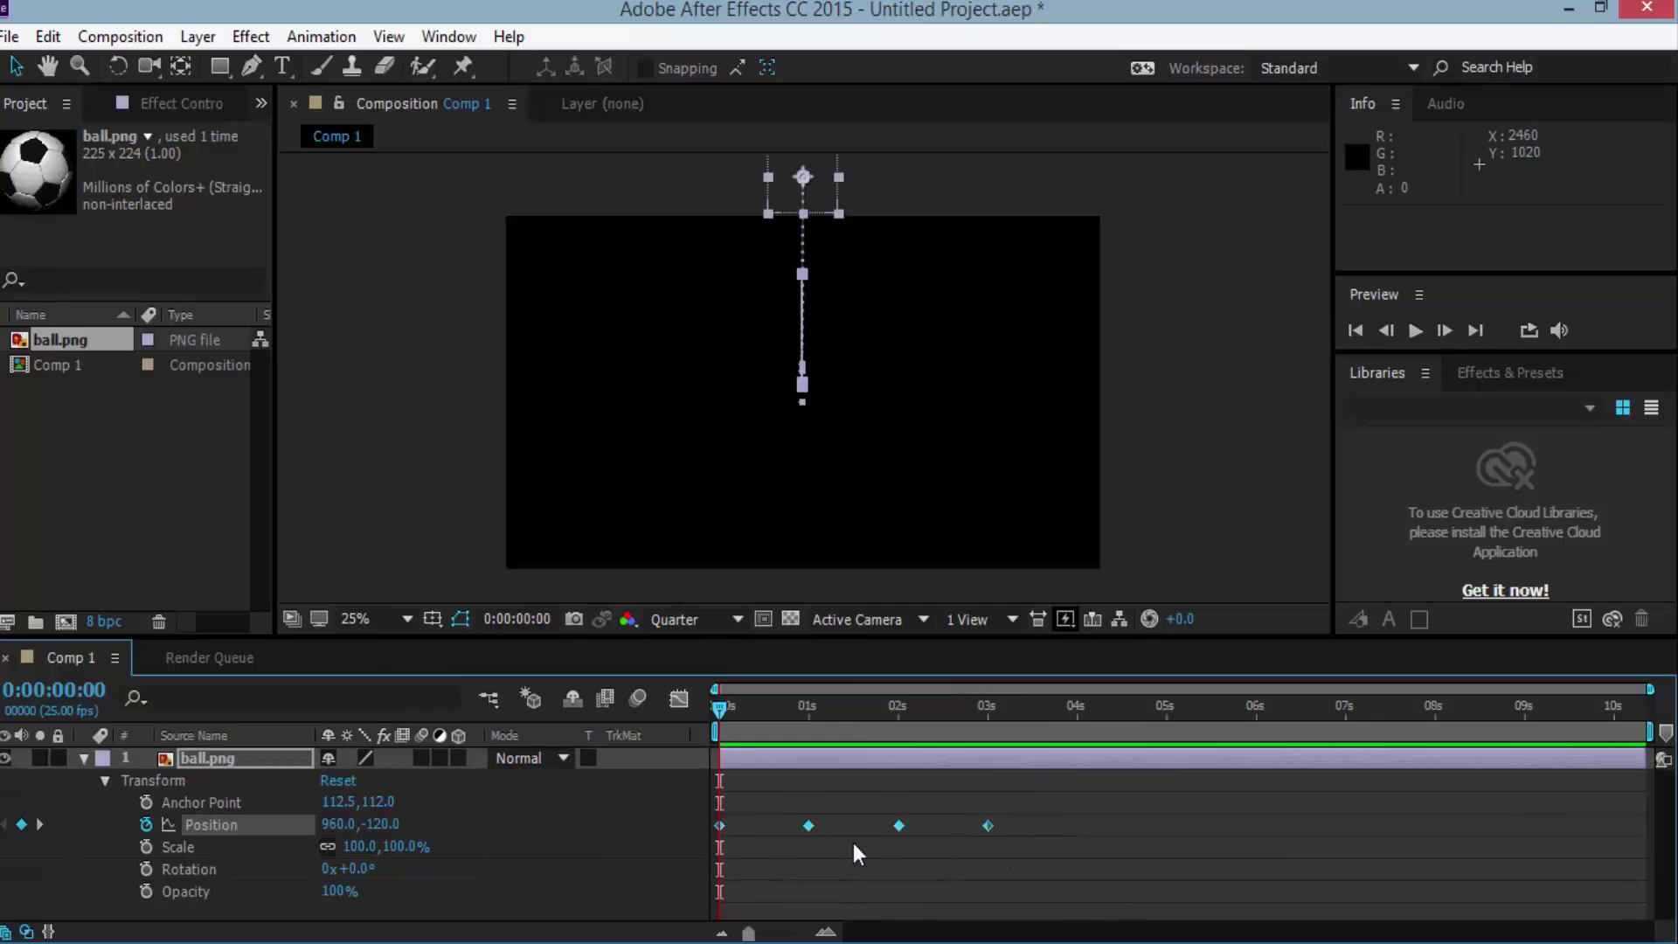
{"action": "right_click", "coordinate": [719, 827]}
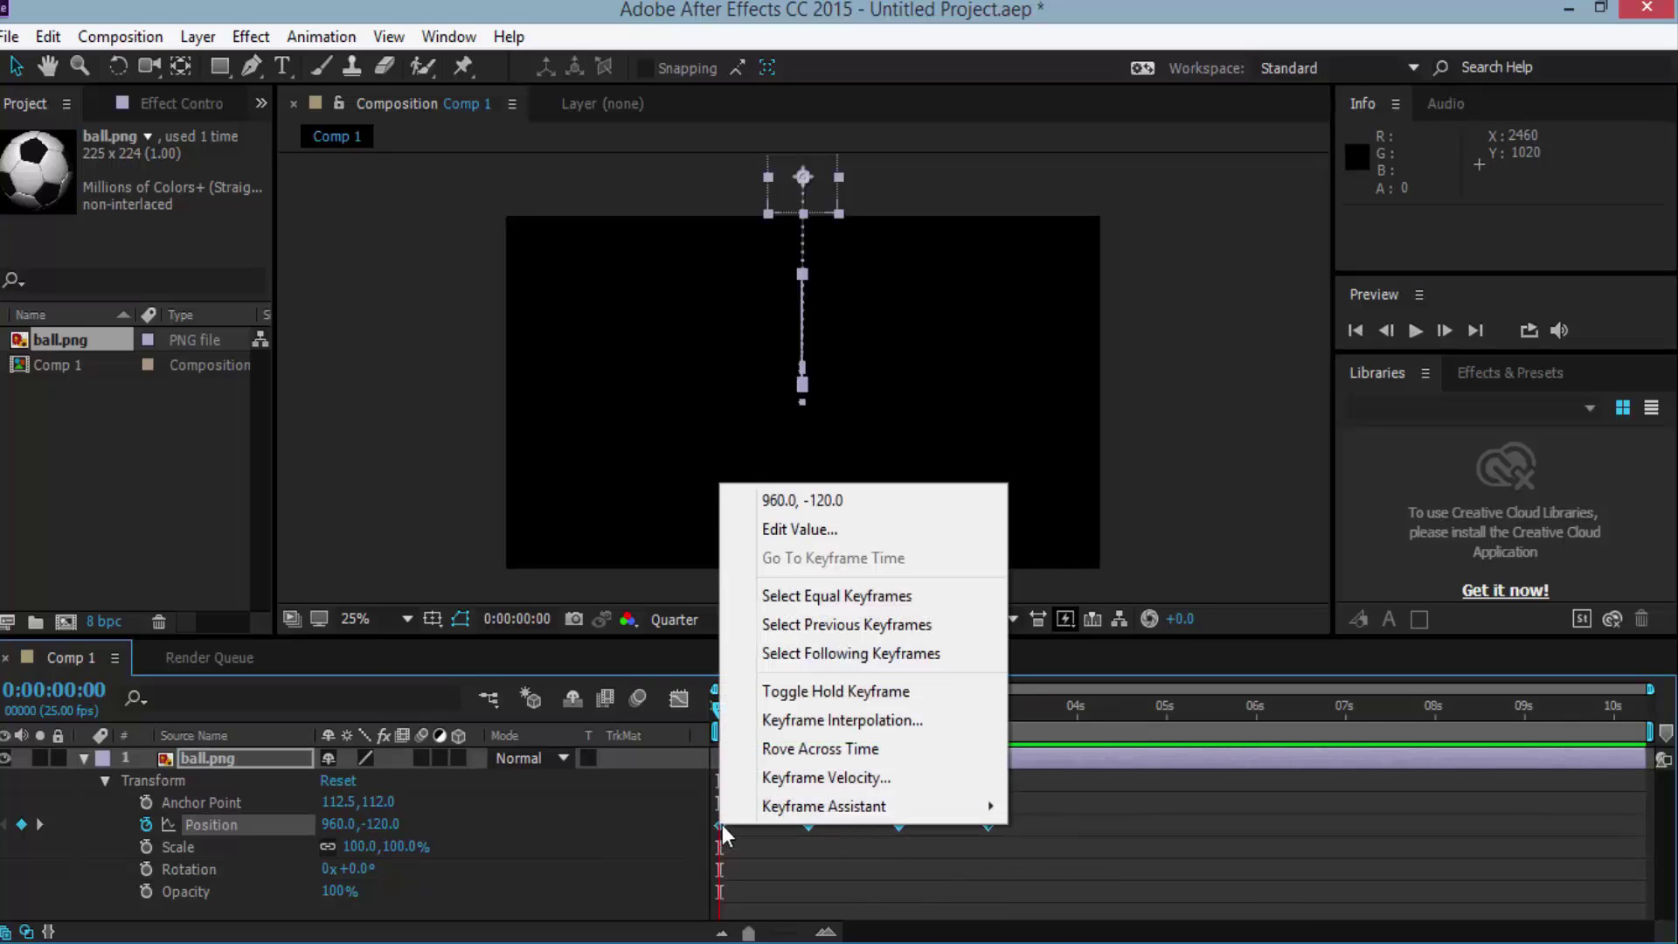
{"action": "mouse_move", "coordinate": [788, 802]}
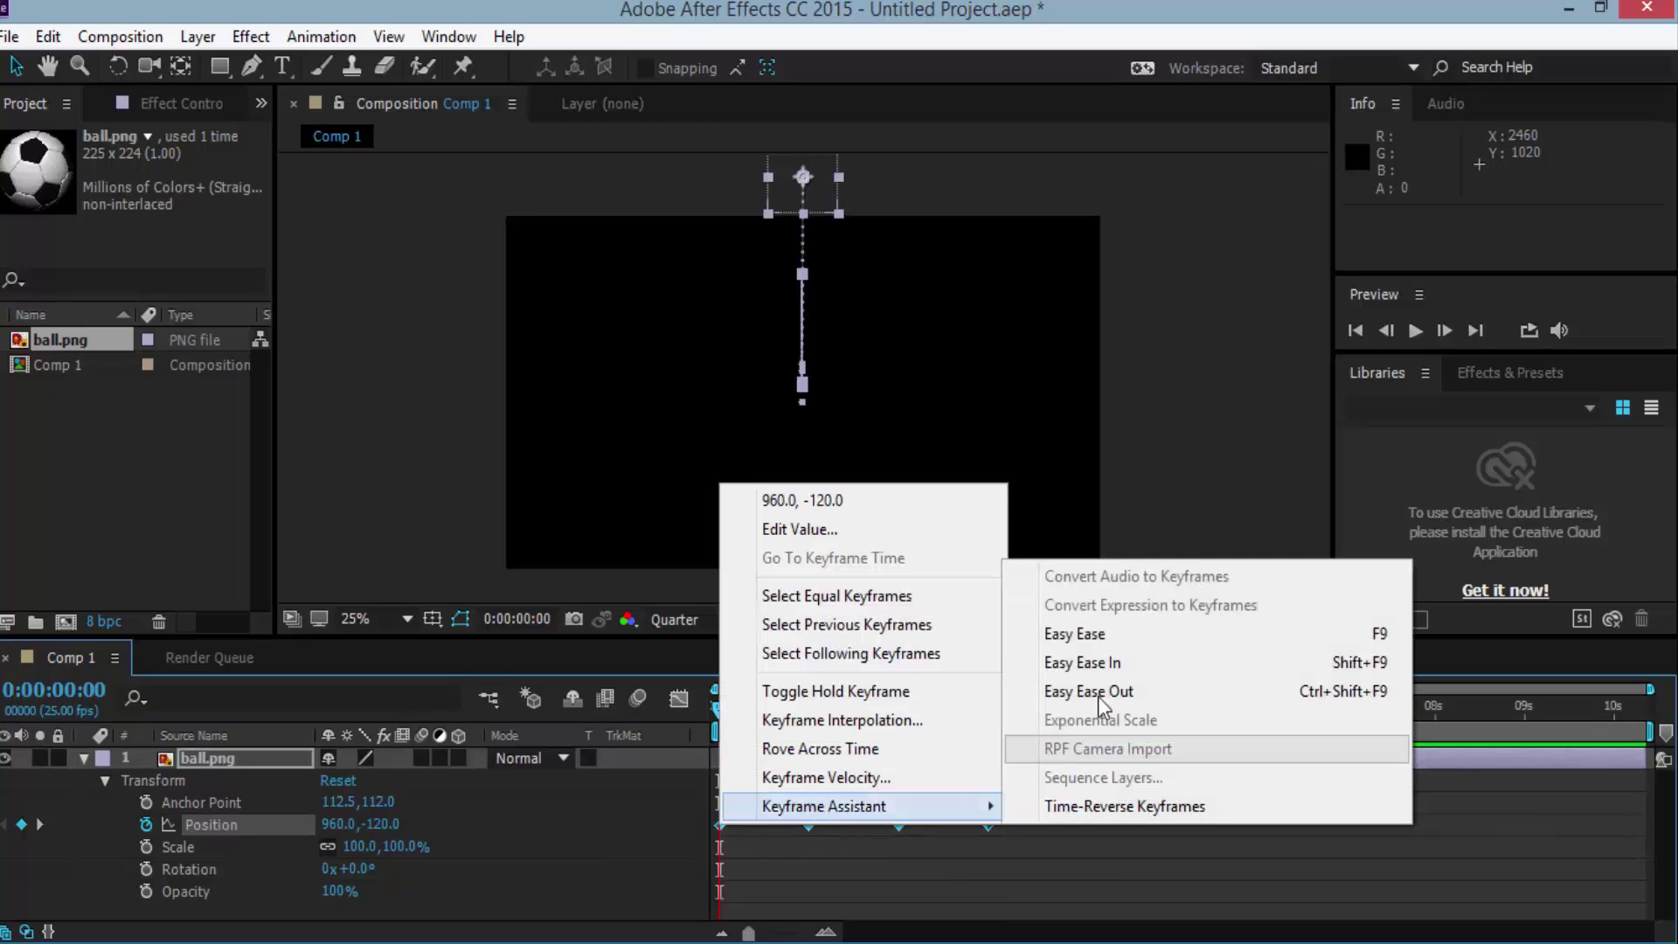
{"action": "left_click", "coordinate": [1121, 637]}
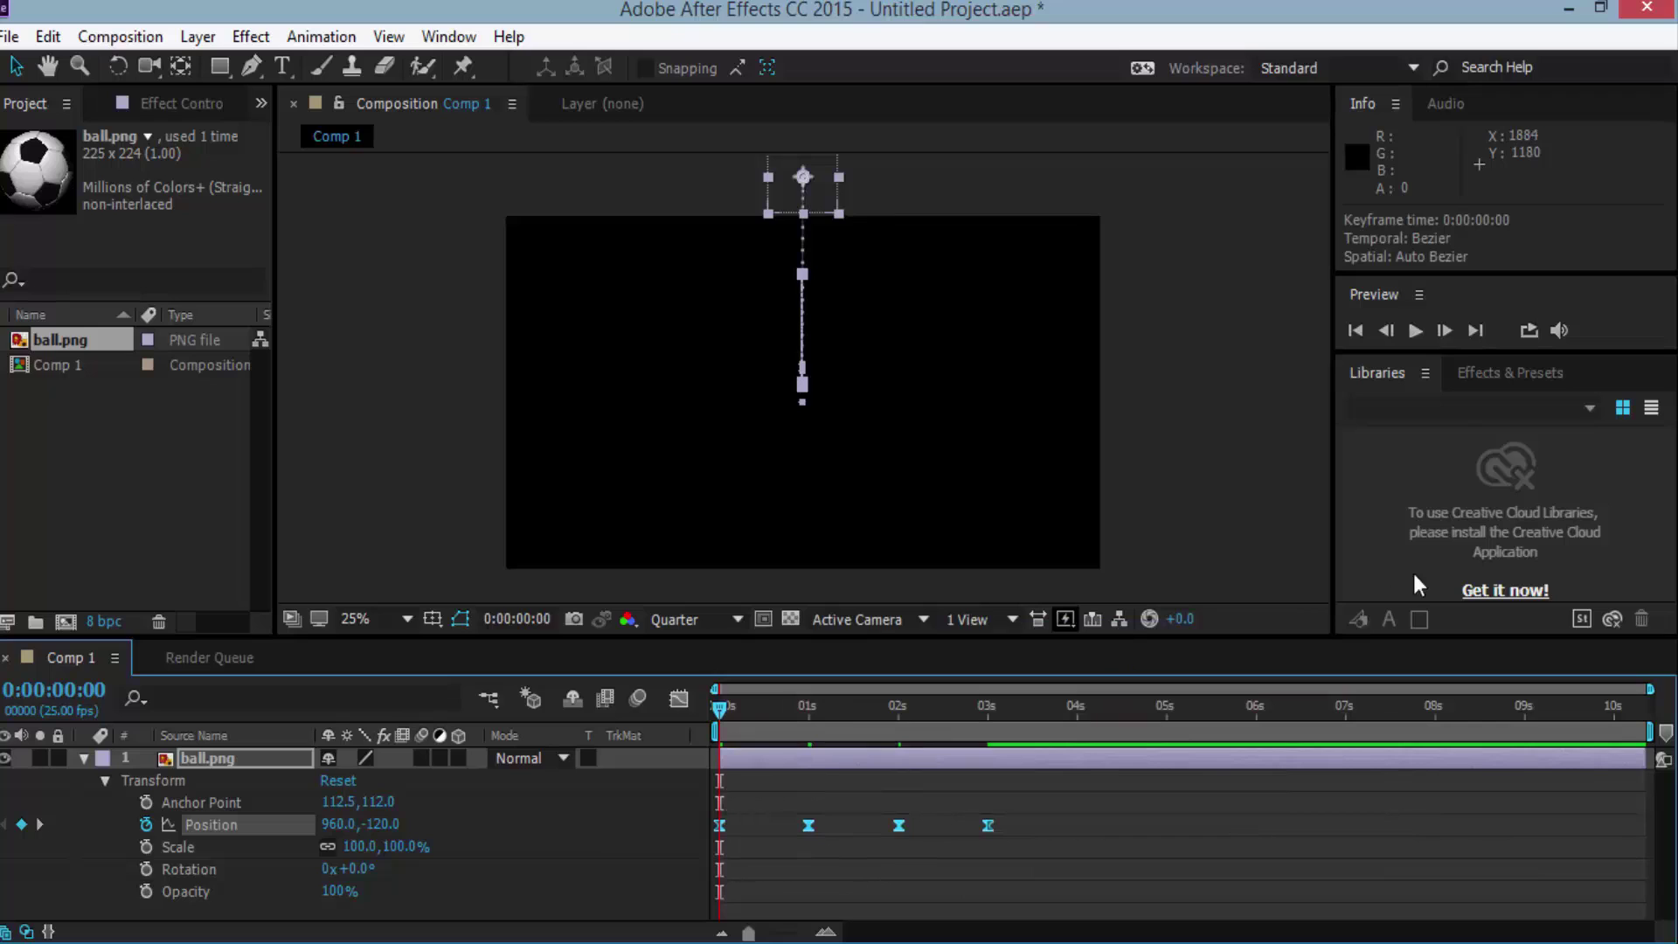
{"action": "left_click", "coordinate": [1416, 333]}
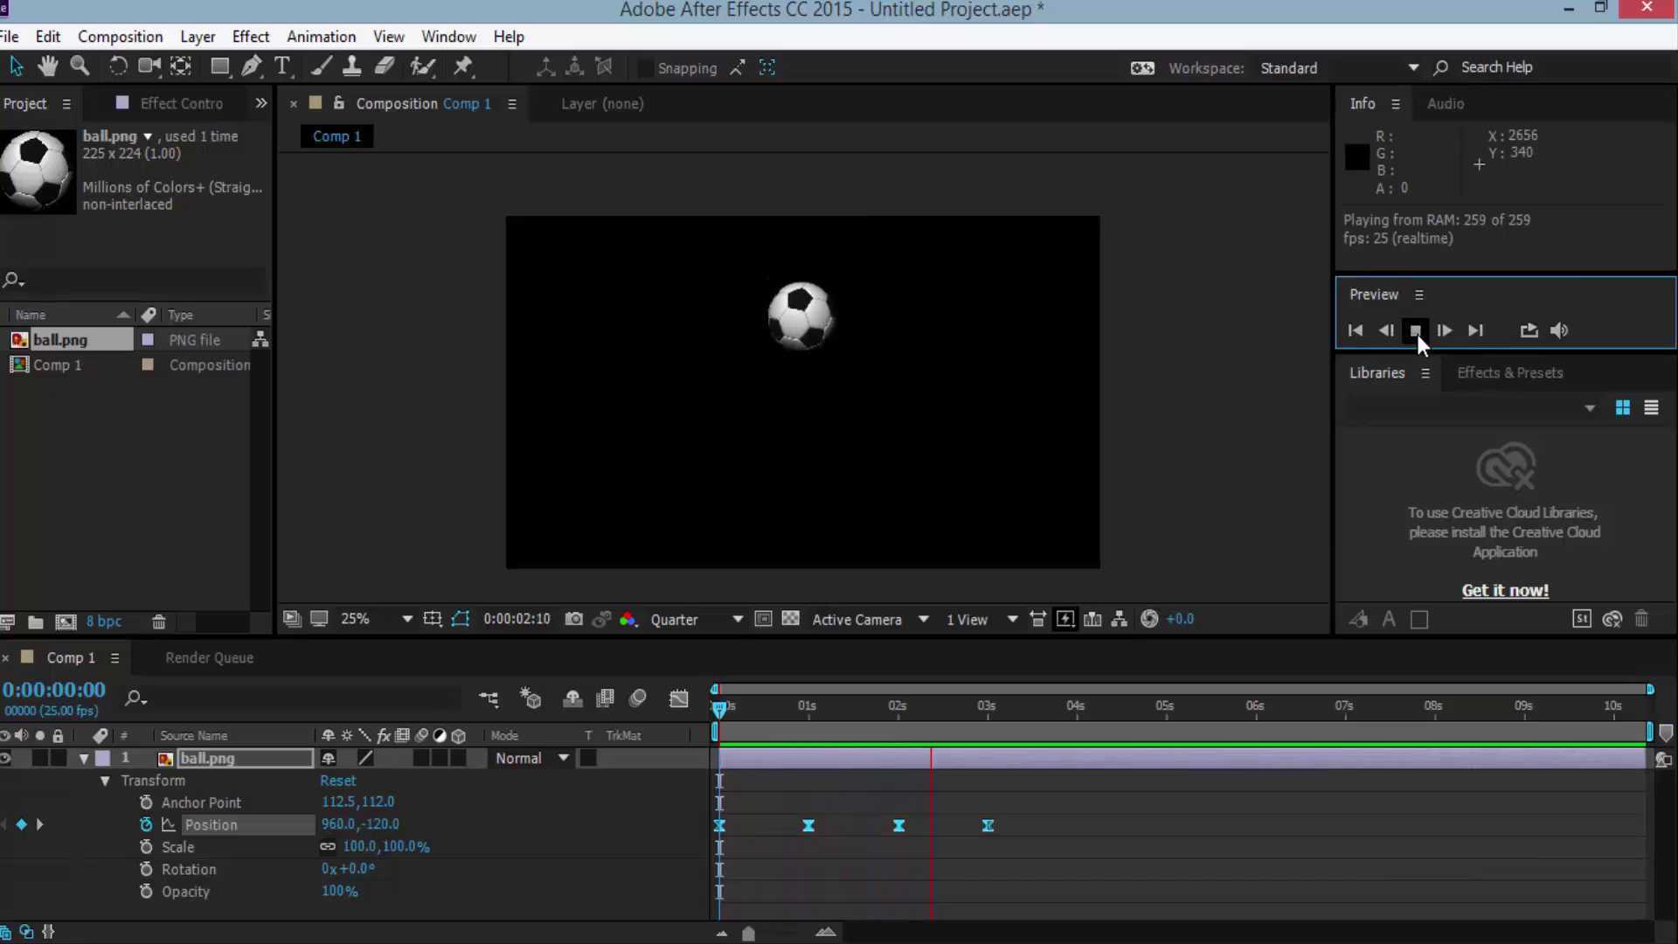
Step: Select all Position keyframes from the start and show them as value curves in the Graph Editor
{"action": "left_click", "coordinate": [1411, 336]}
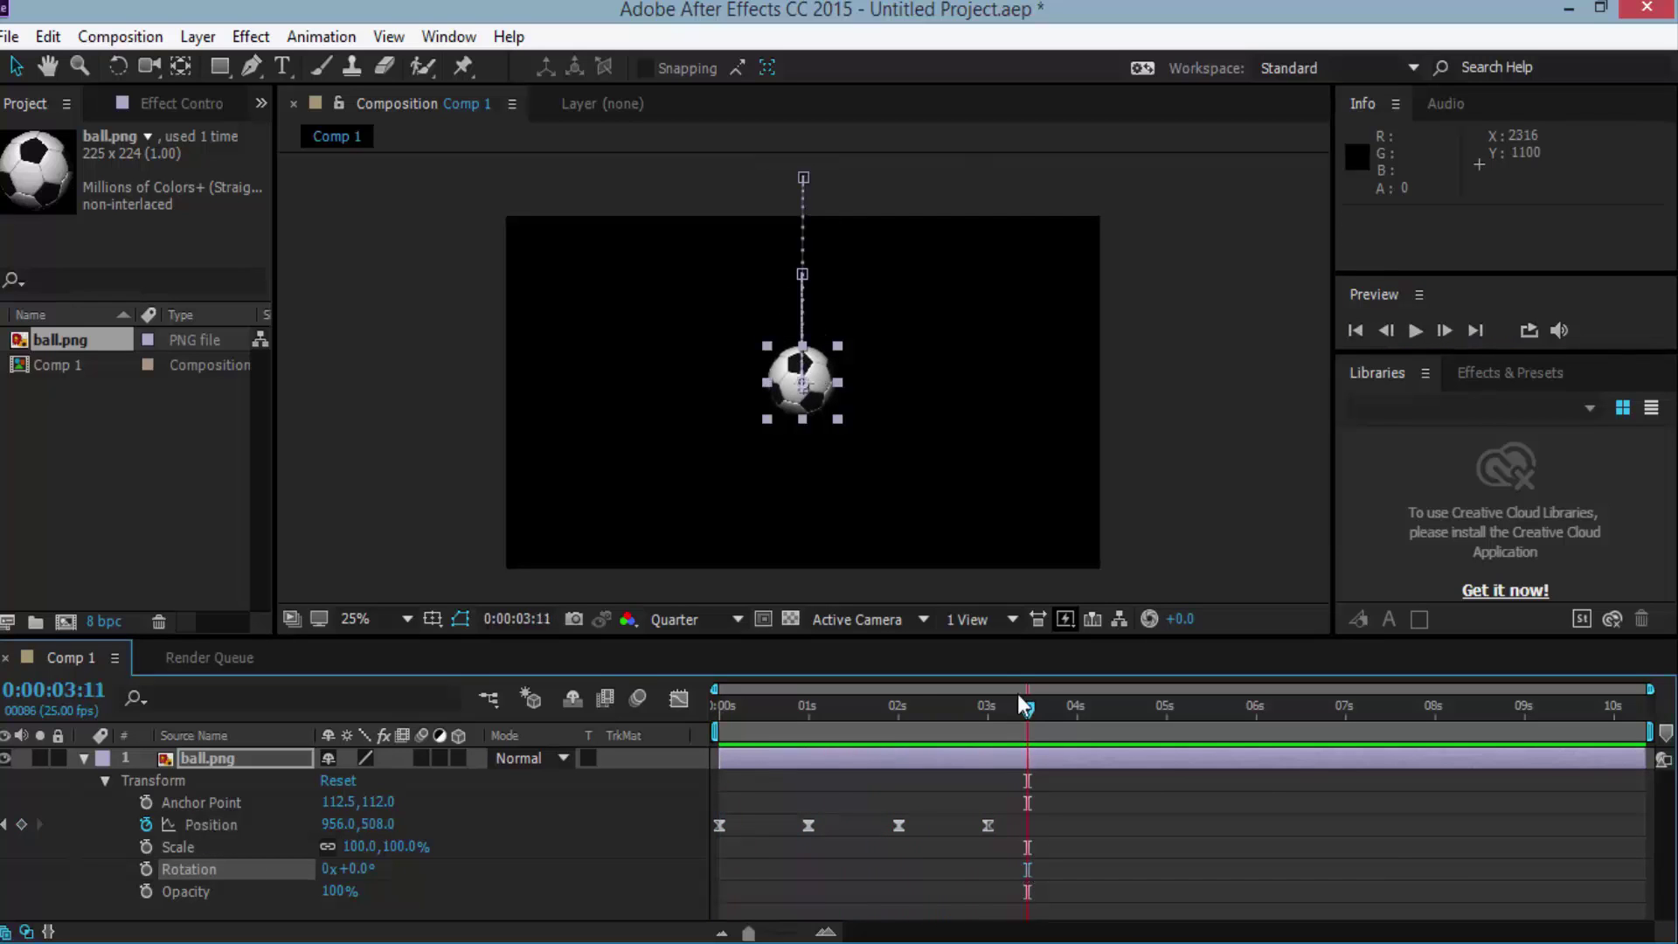
{"action": "left_click_drag", "start_coordinate": [1027, 713], "coordinate": [652, 755]}
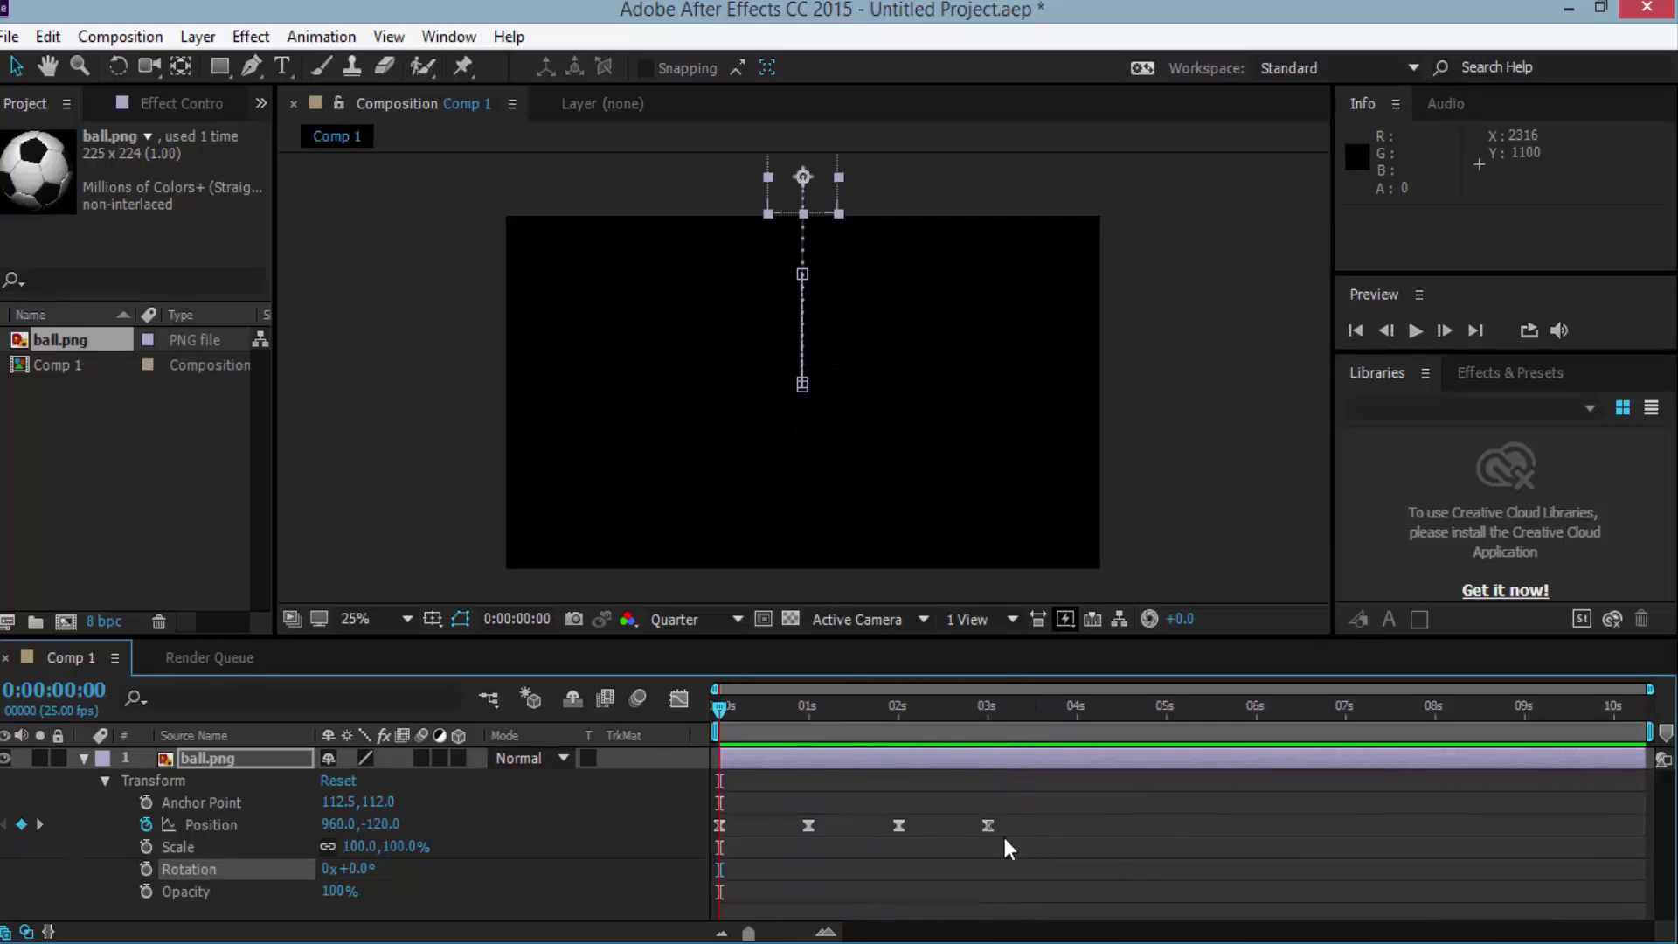
{"action": "left_click_drag", "start_coordinate": [1011, 845], "coordinate": [719, 808]}
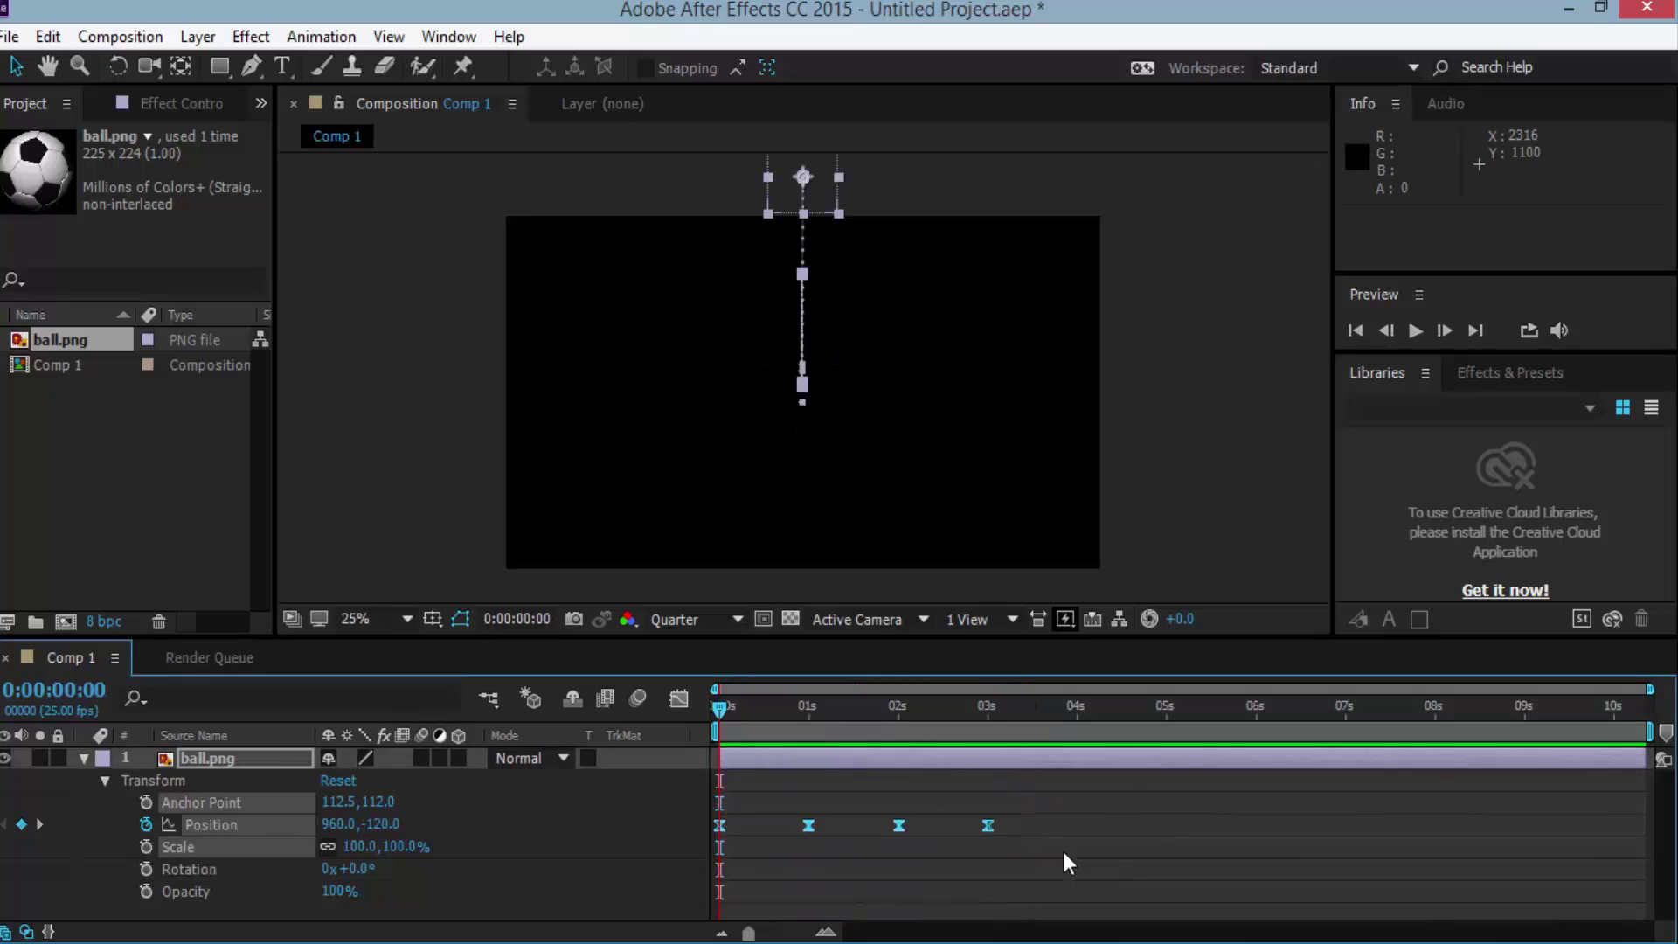
{"action": "left_click", "coordinate": [681, 698]}
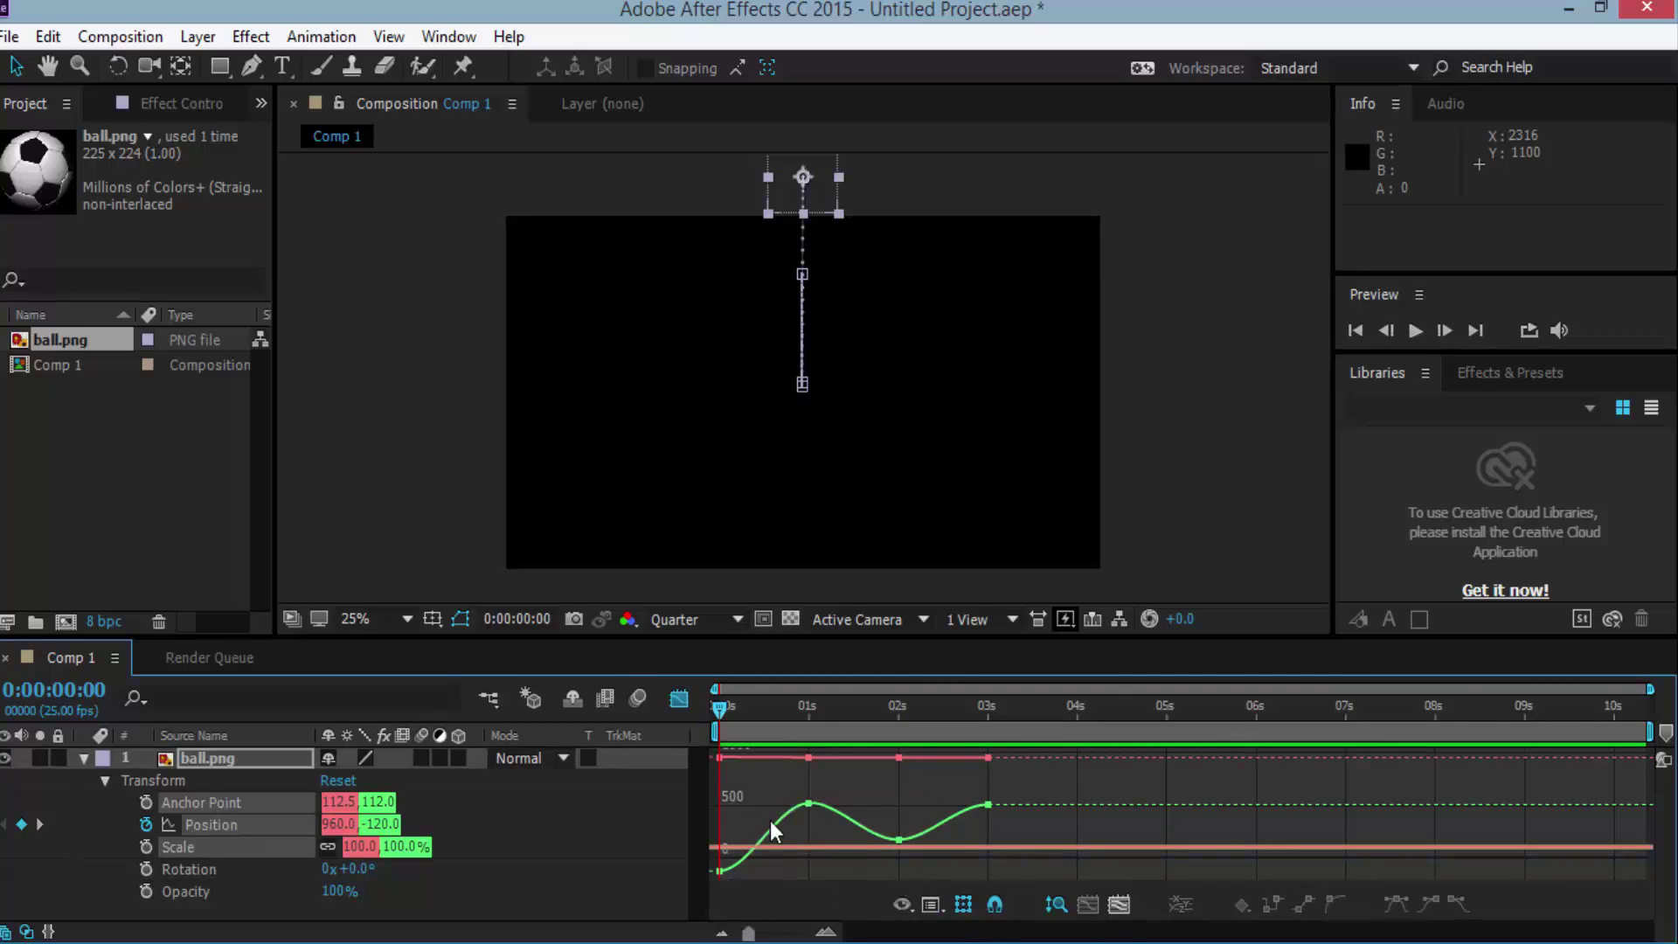
Step: Convert the 1-second Position keyframe to Auto Bezier
{"action": "mouse_move", "coordinate": [718, 872]}
{"action": "mouse_move", "coordinate": [898, 845]}
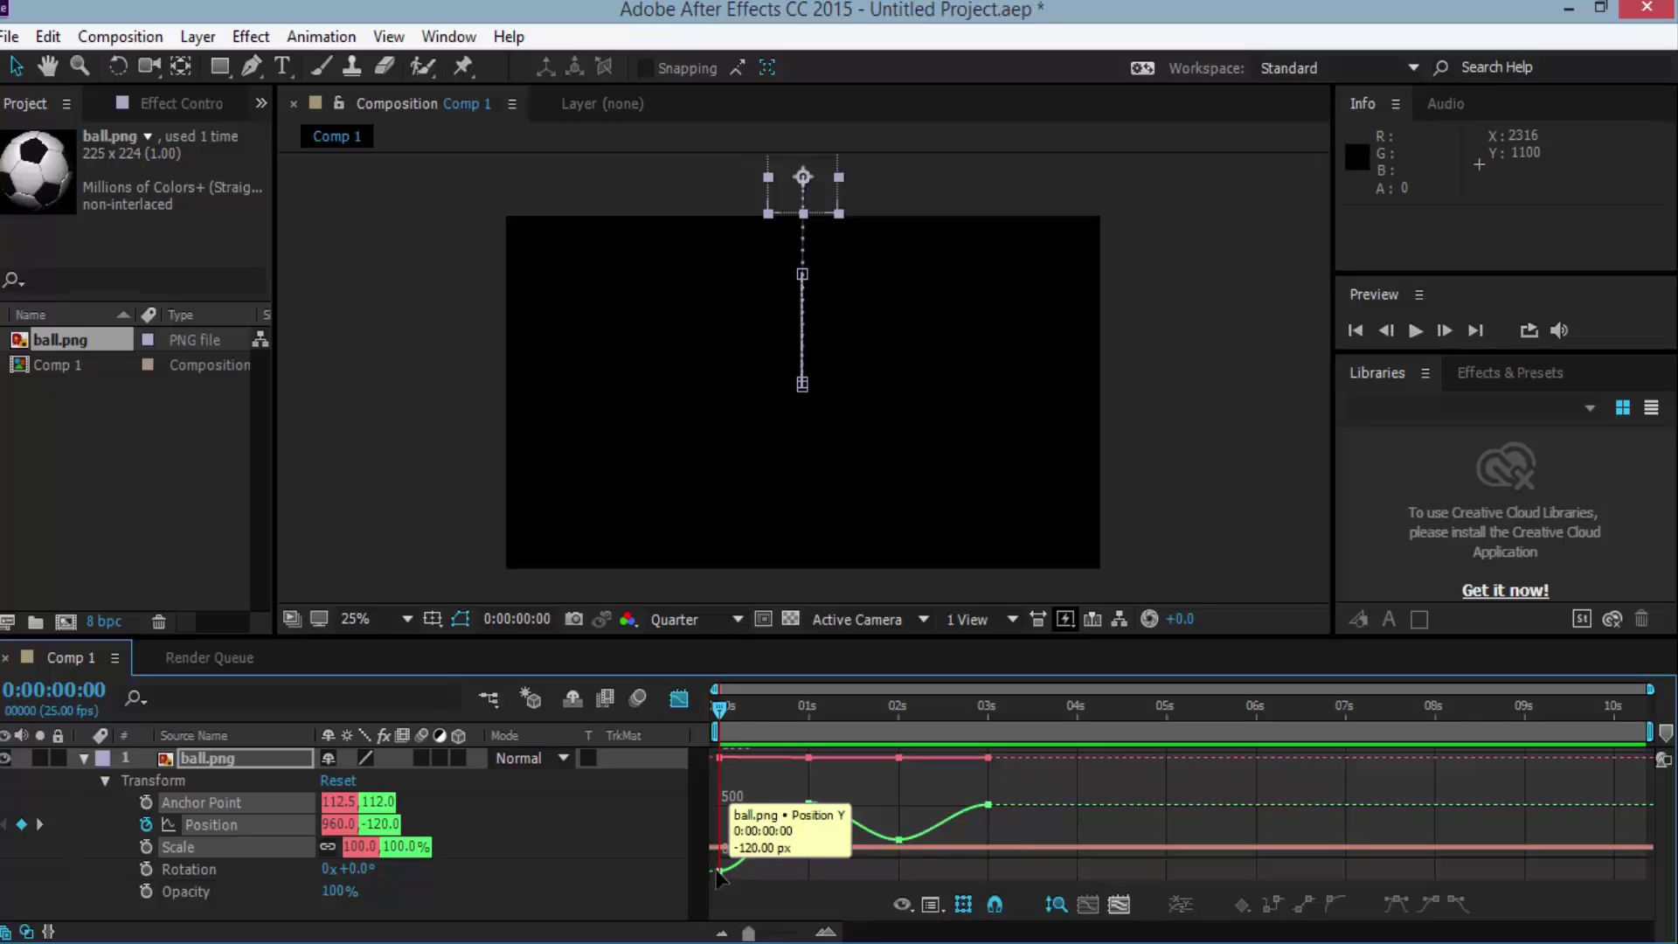
{"action": "double_click", "coordinate": [744, 850]}
{"action": "left_click", "coordinate": [809, 805]}
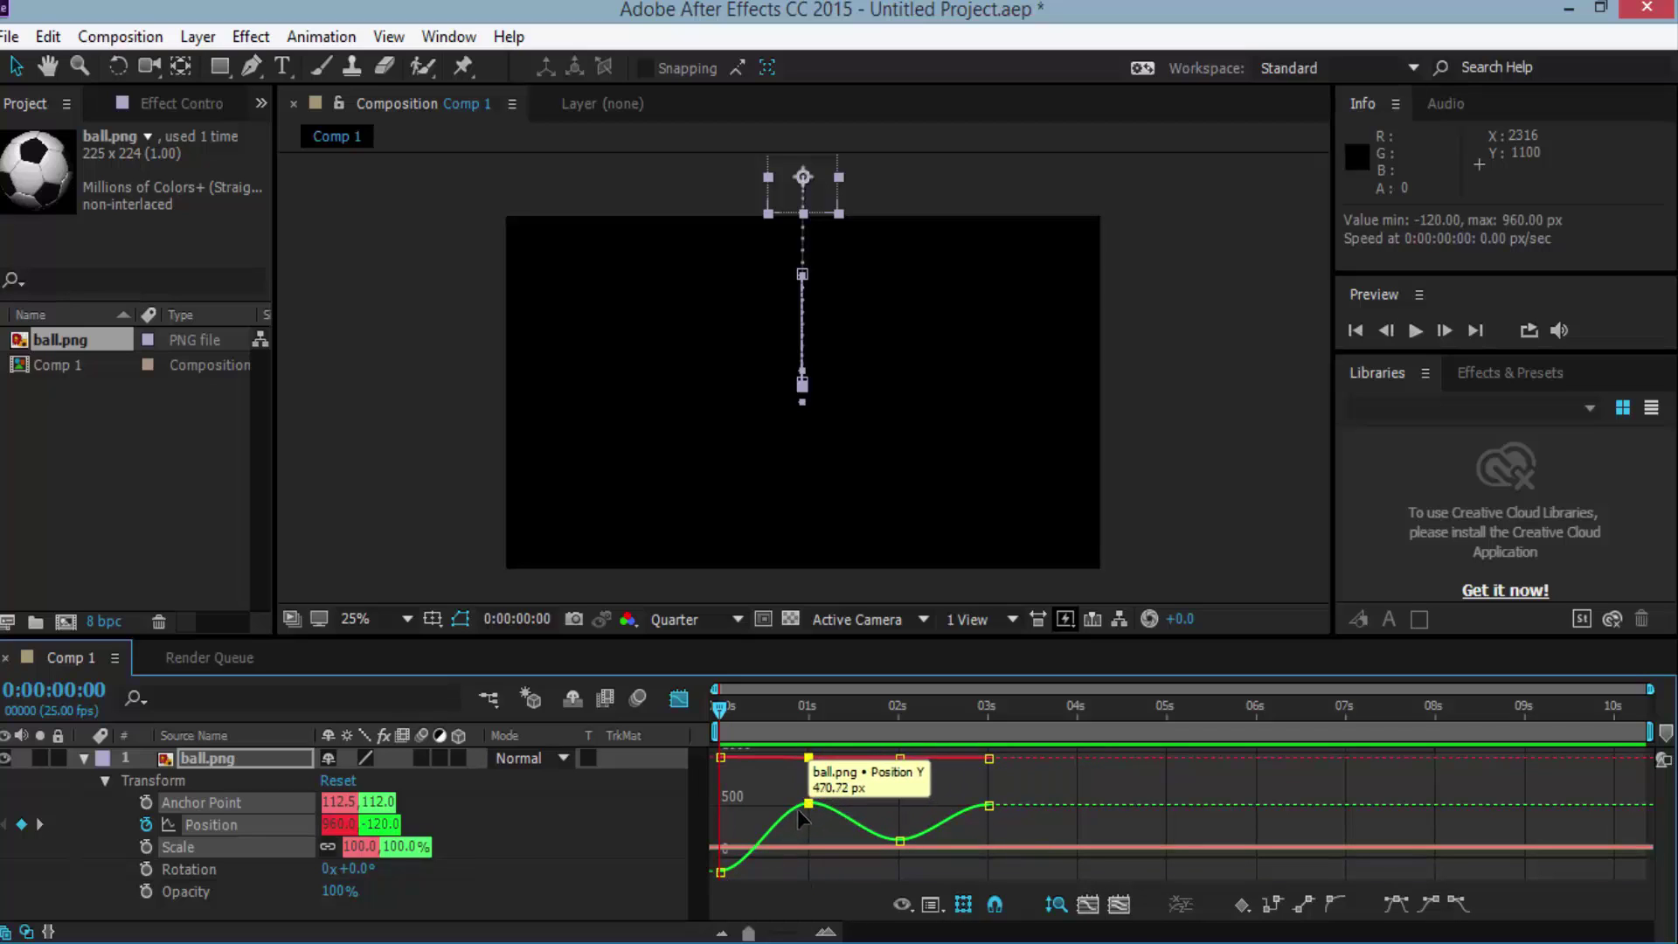
{"action": "left_click", "coordinate": [1331, 899]}
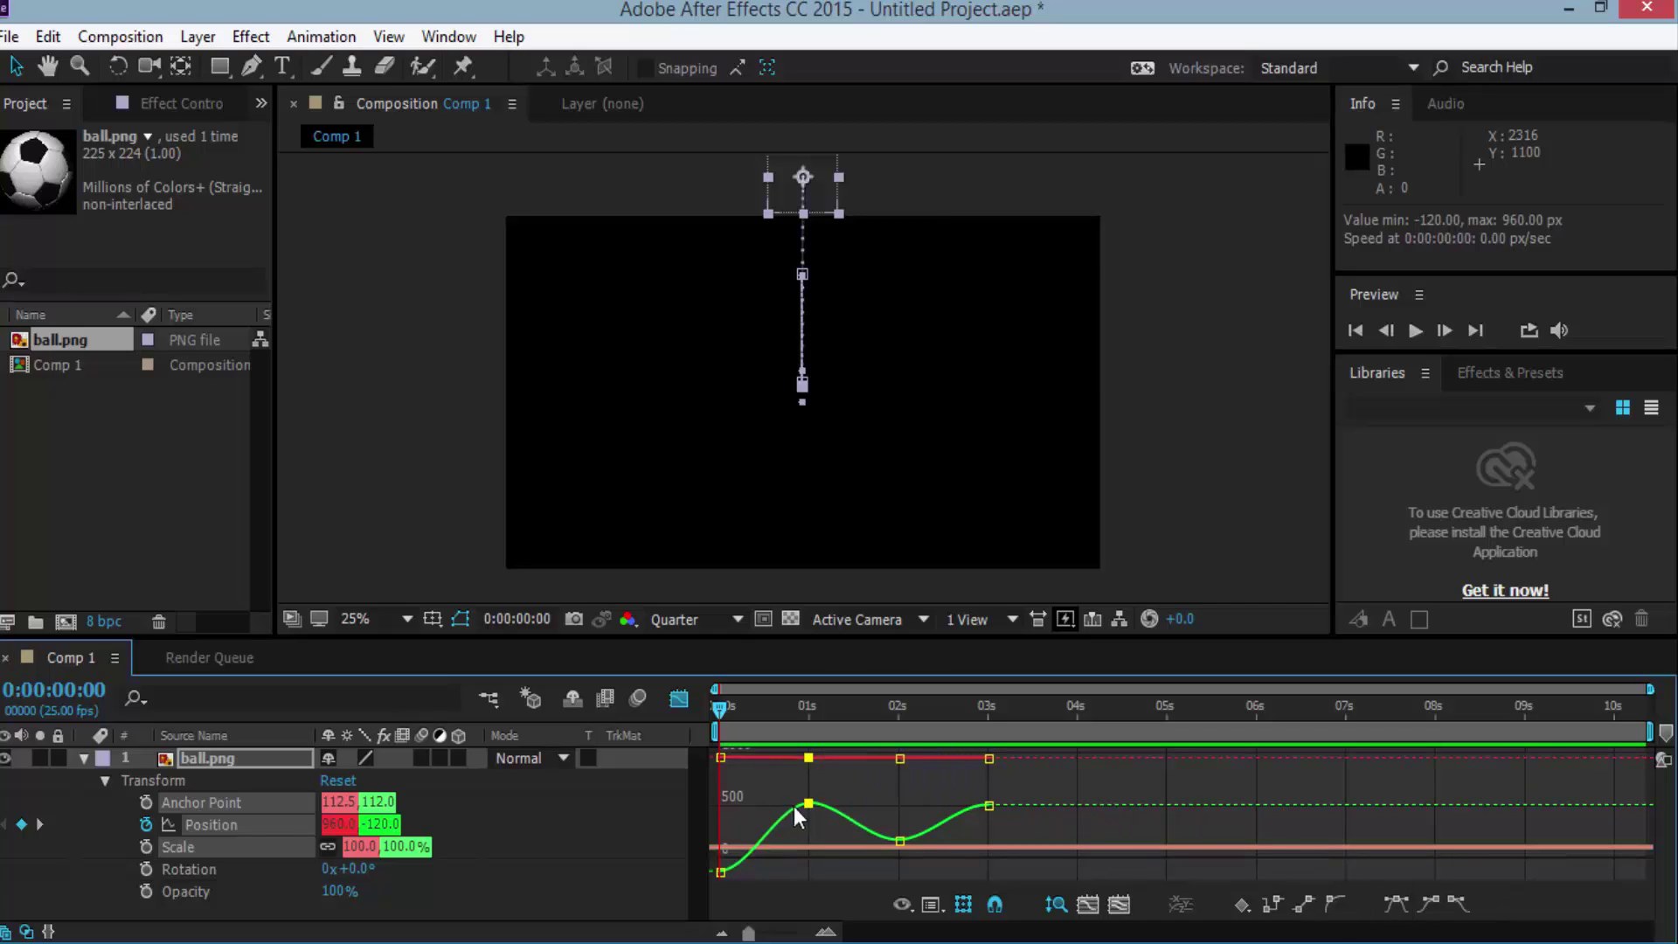
{"action": "mouse_move", "coordinate": [807, 806]}
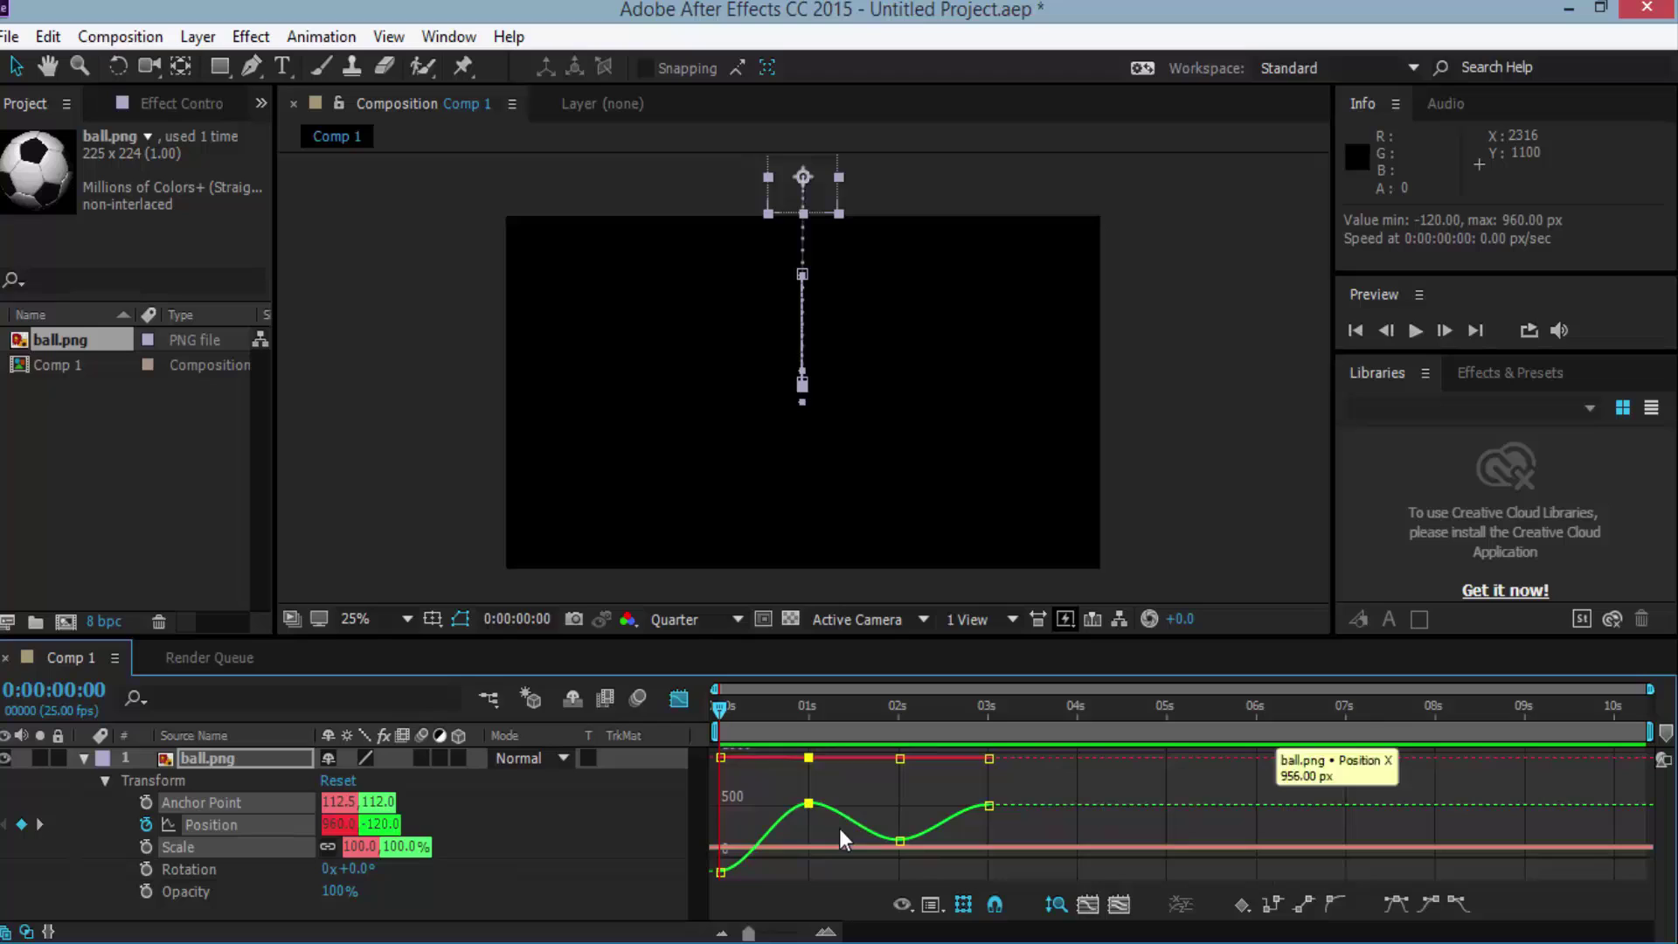
Step: Switch back to the keyframe timeline, select the four Position keyframes and preview the finished bounce
{"action": "left_click", "coordinate": [680, 700]}
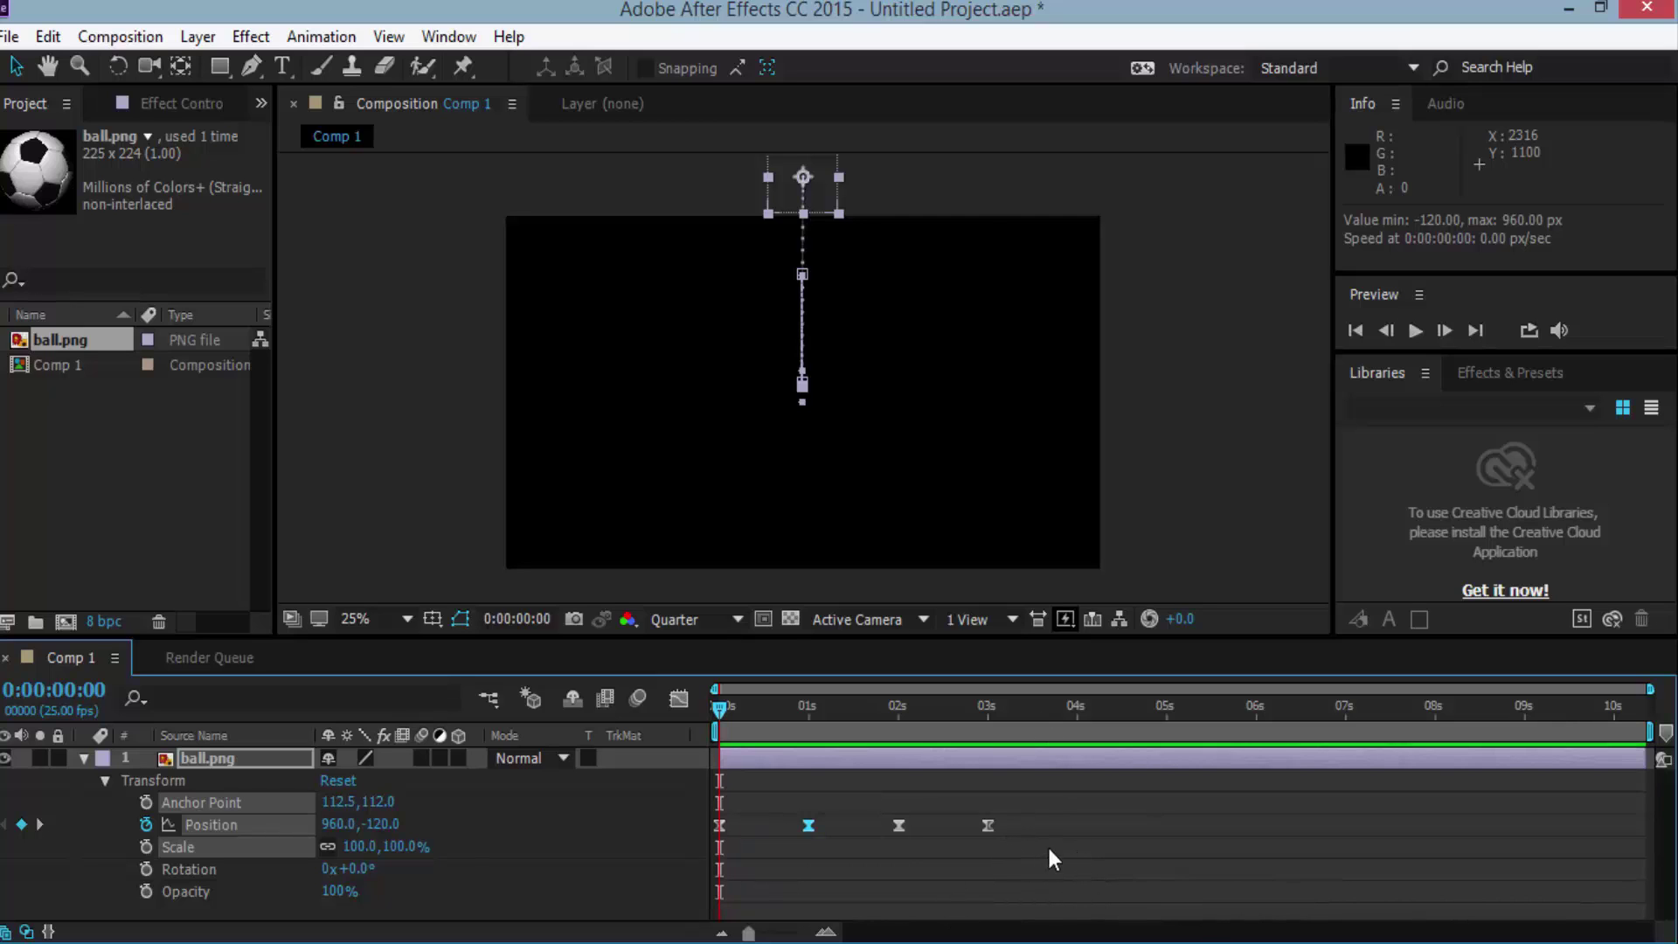
{"action": "left_click_drag", "start_coordinate": [997, 843], "coordinate": [691, 815]}
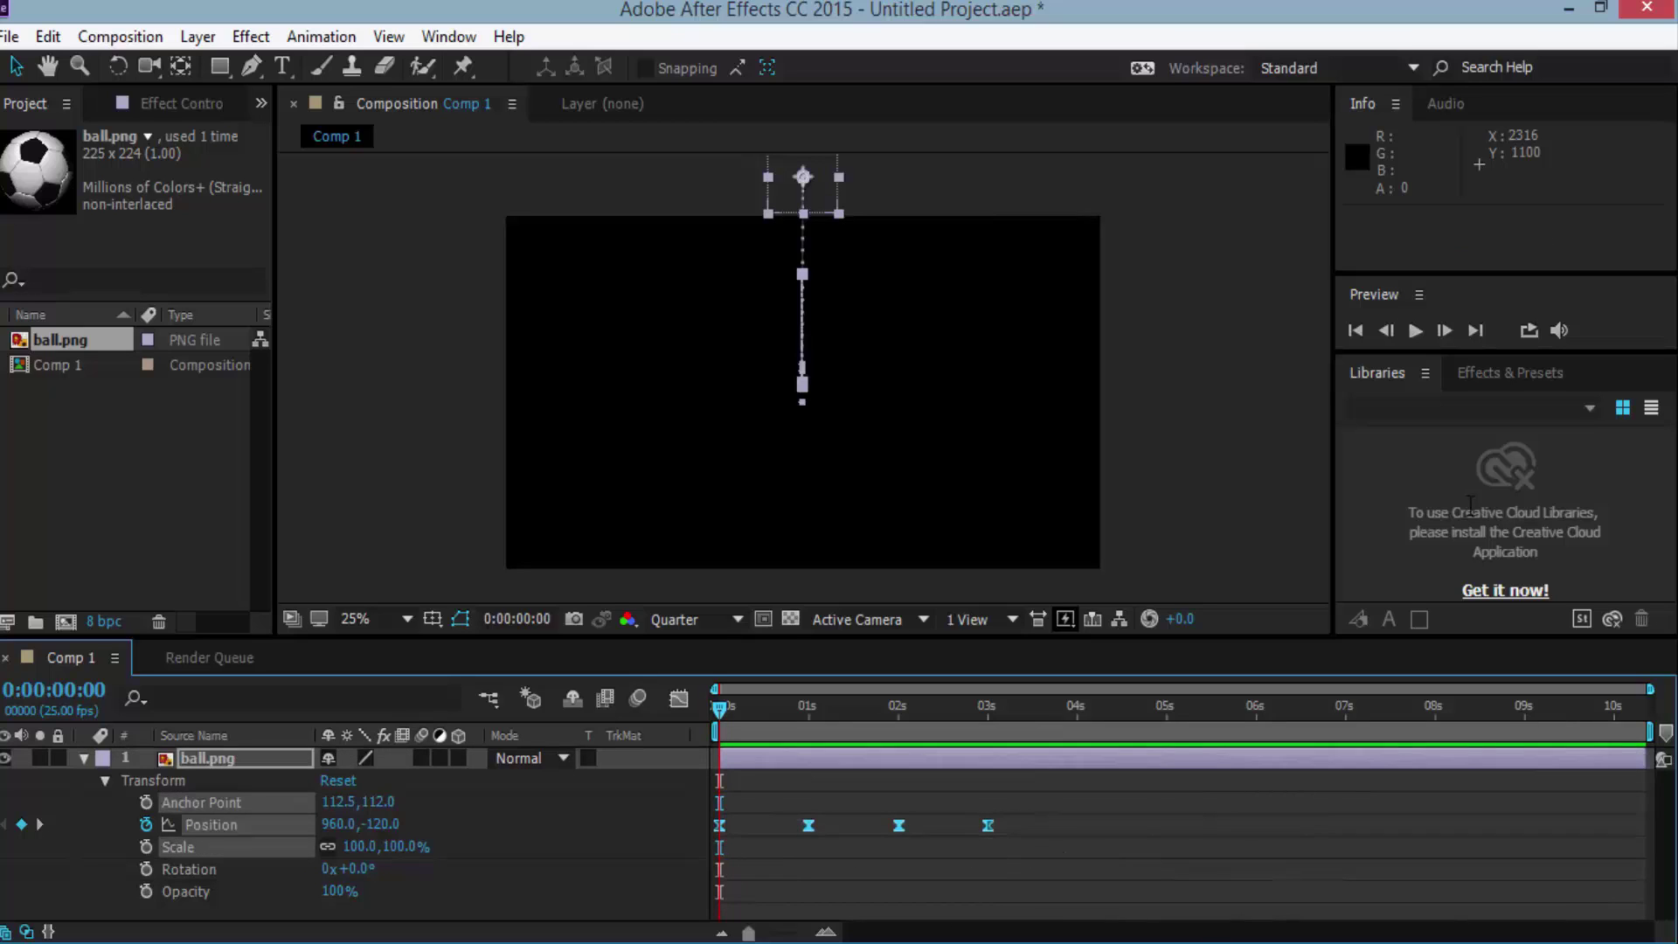
{"action": "left_click", "coordinate": [1415, 331]}
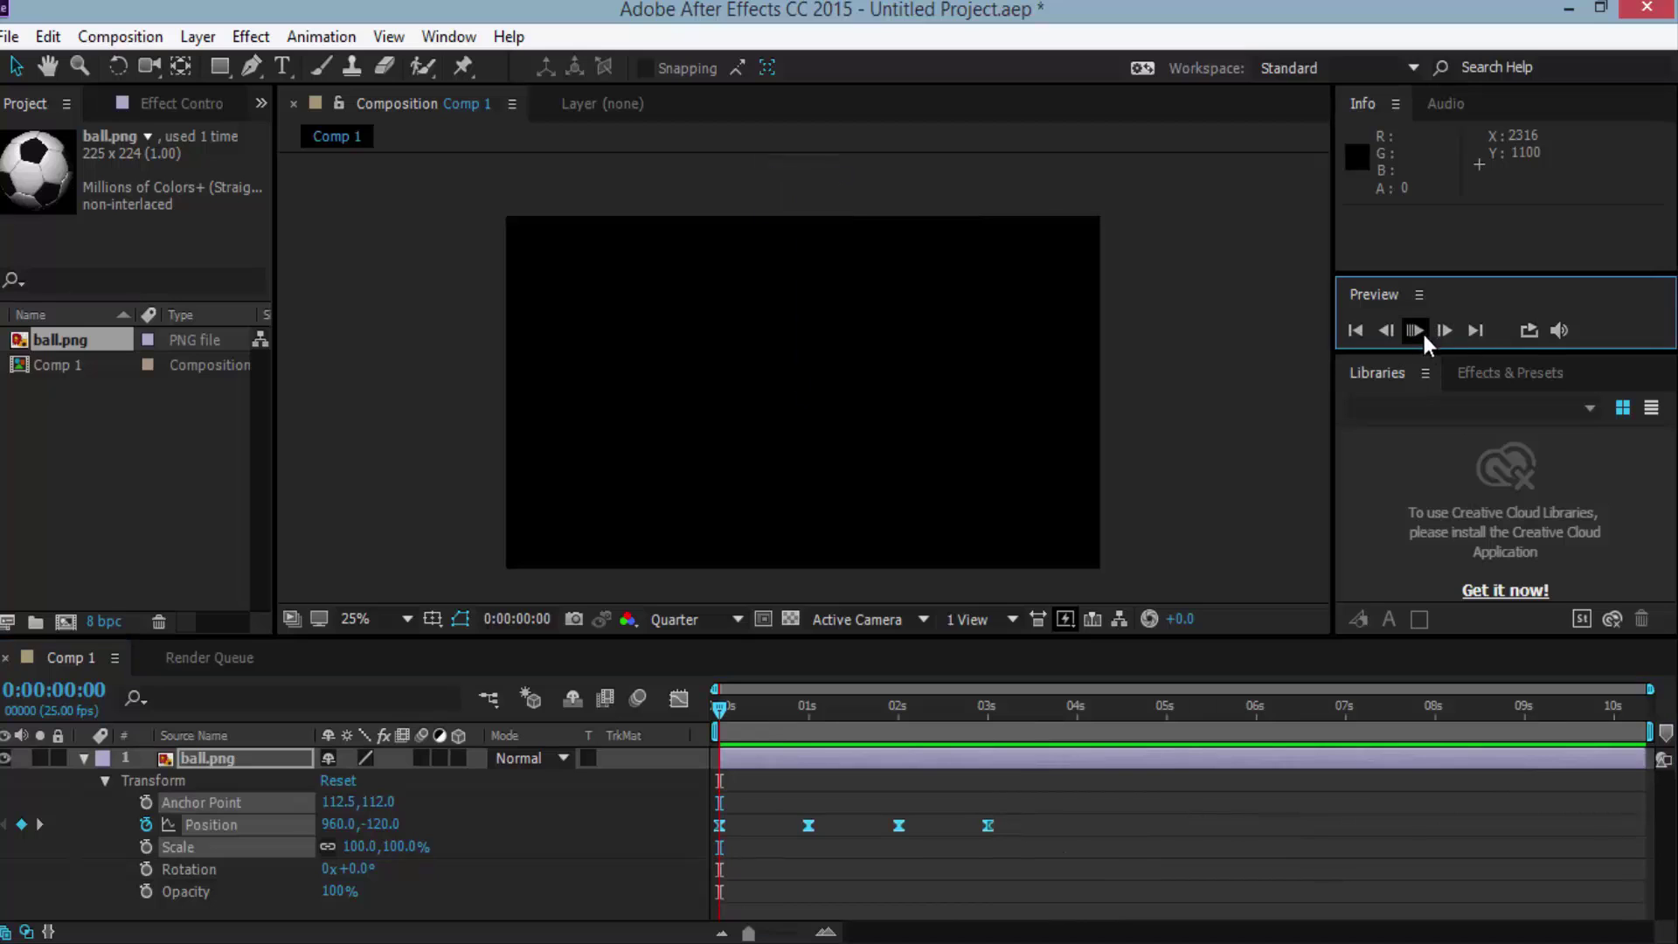
{"action": "left_click", "coordinate": [1222, 422]}
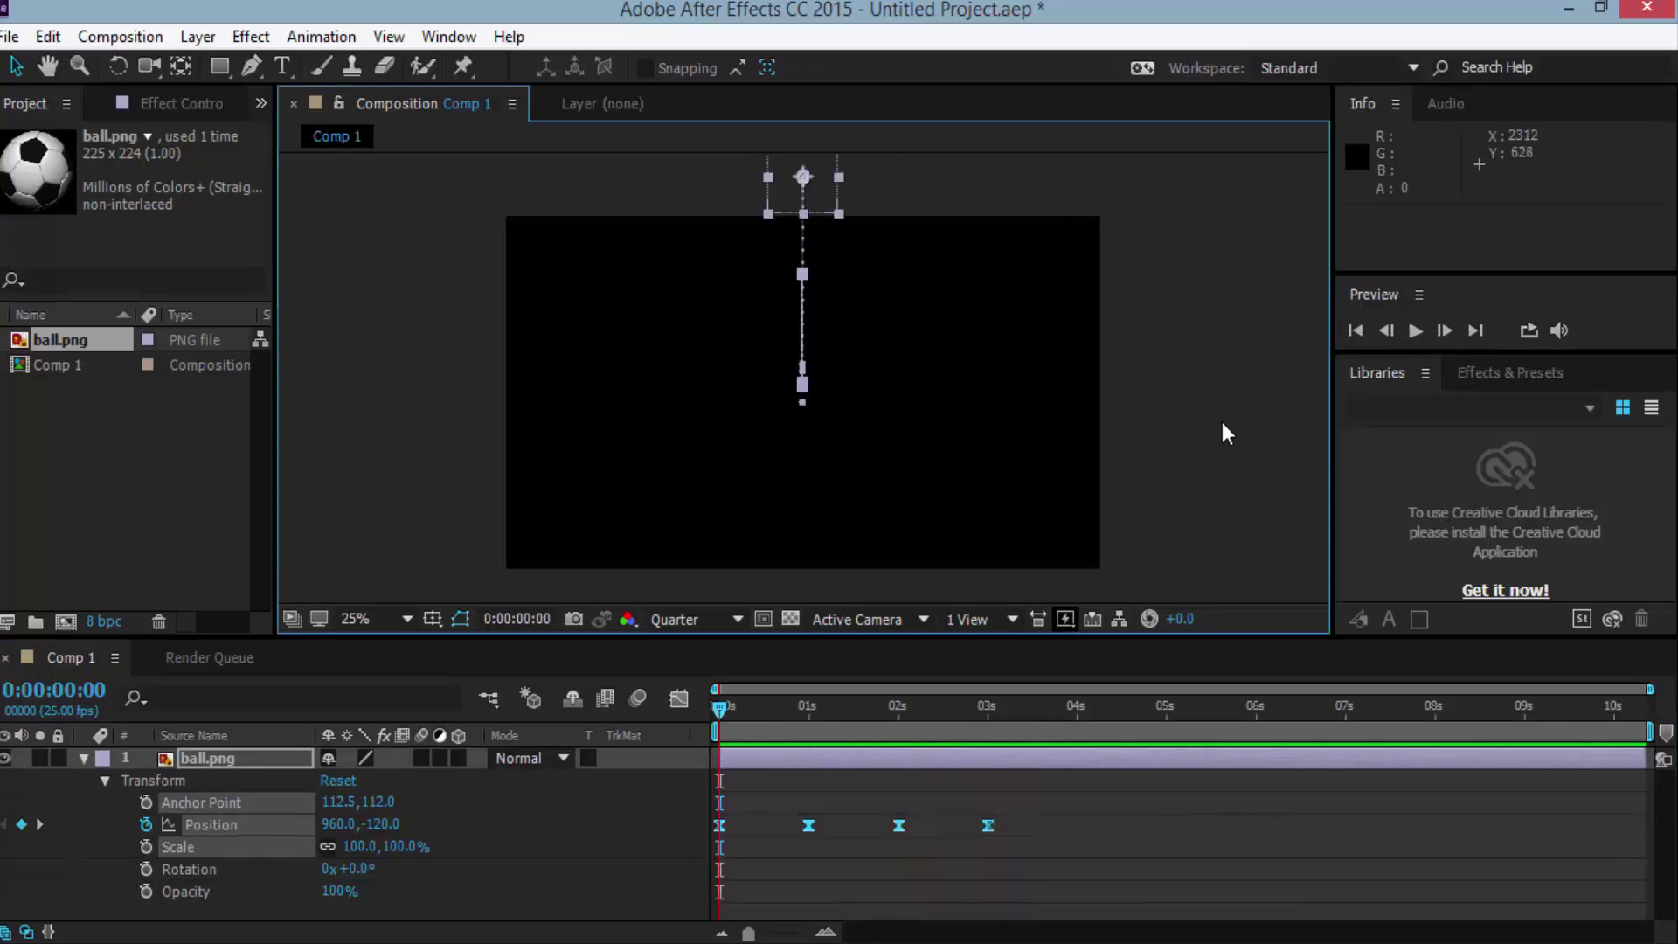
{"action": "left_click", "coordinate": [1214, 469]}
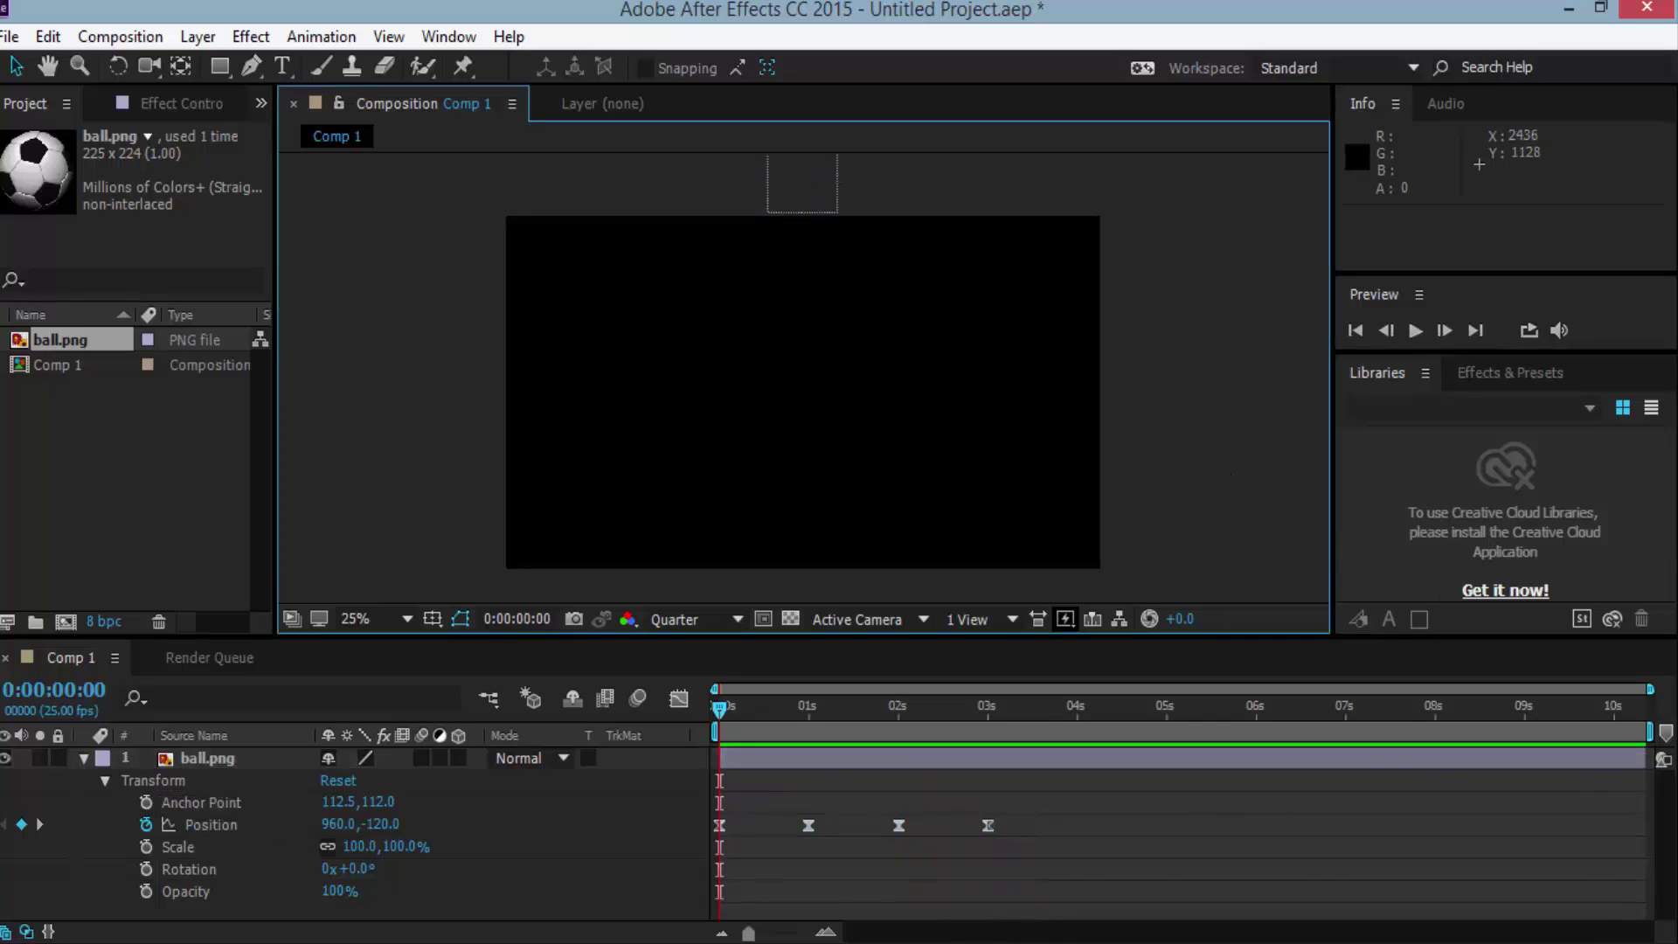